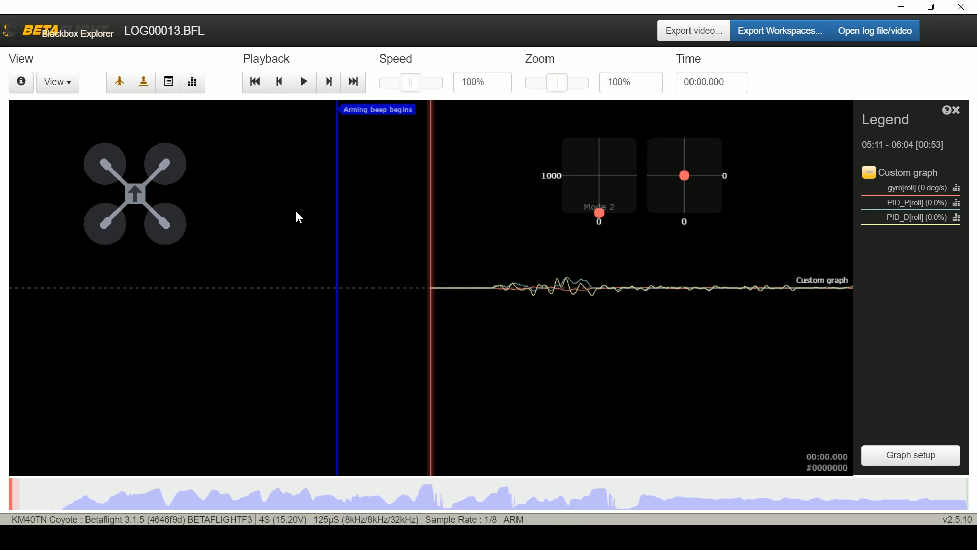
Open the log header information and review the roll derivative gain in the PID settings.
left_click(21, 82)
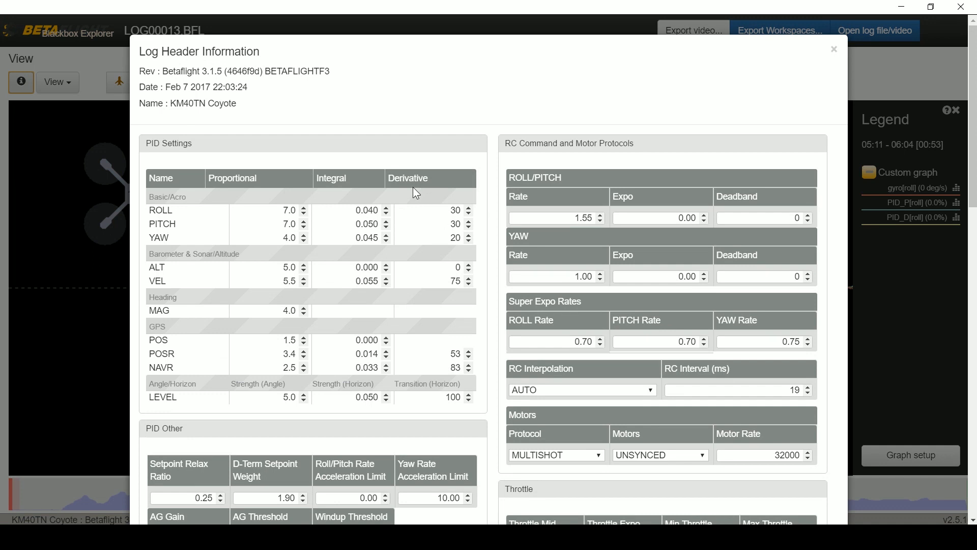
left_click(453, 211)
double_click(455, 211)
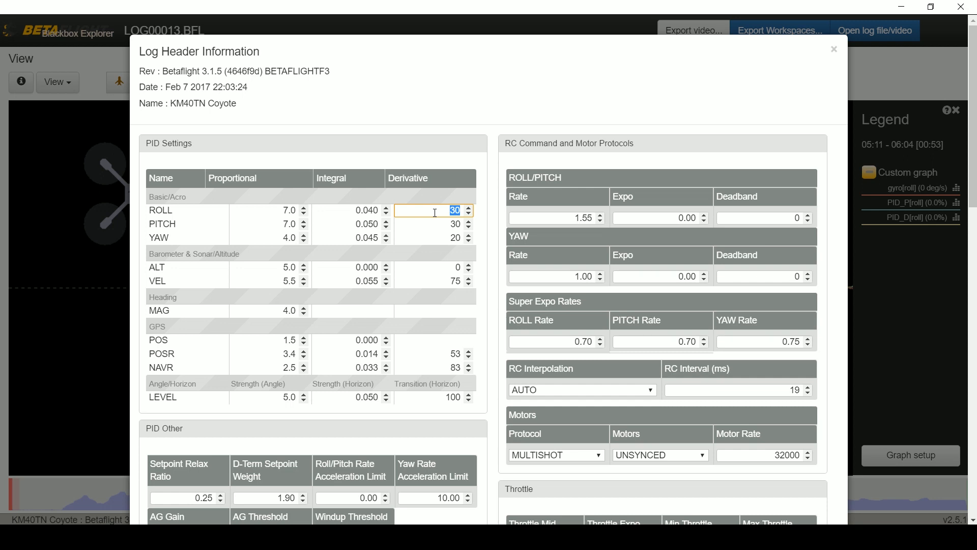
Compare the pitch proportional and derivative gains in the PID settings and close the log header information.
left_click(441, 224)
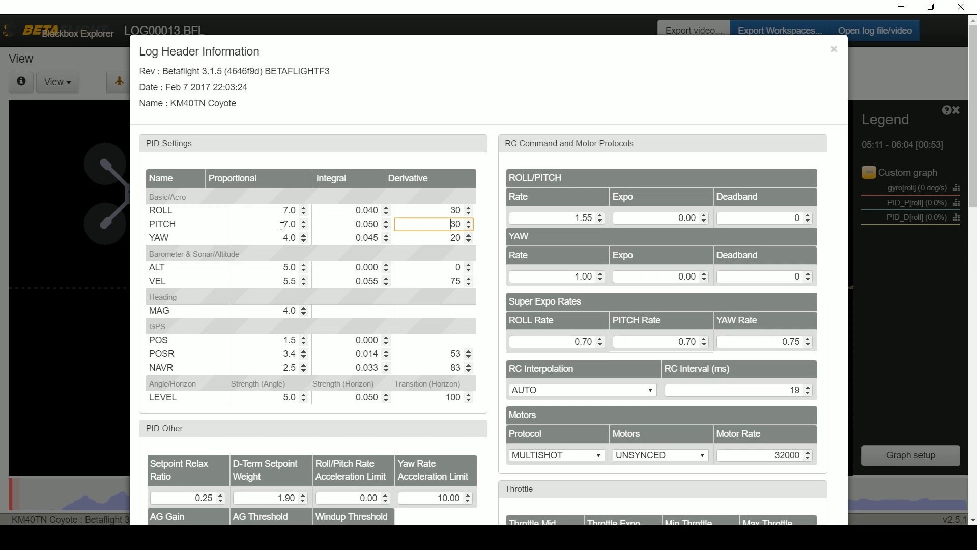
left_click(261, 223)
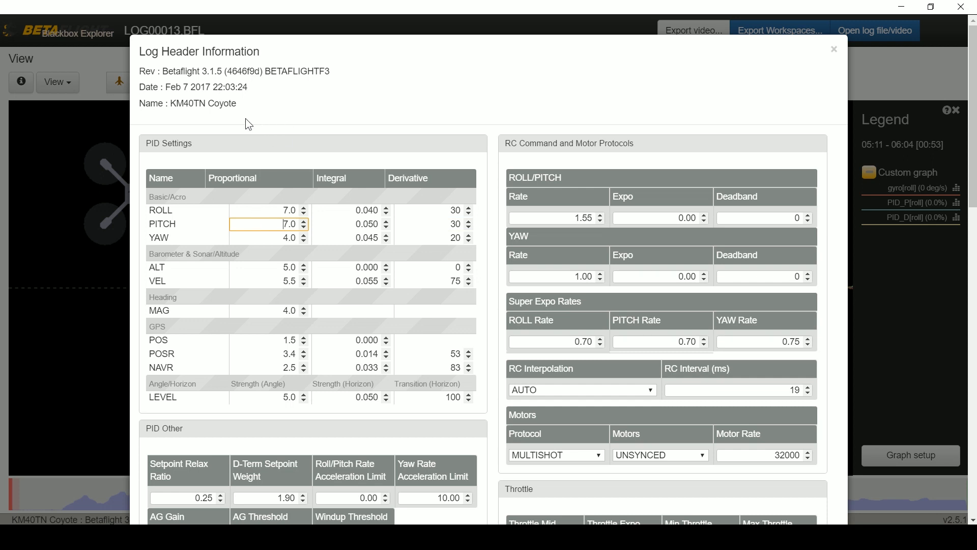
key("shift+Right")
key("shift+Right")
key("shift+Right")
left_click(279, 224)
left_click(450, 224)
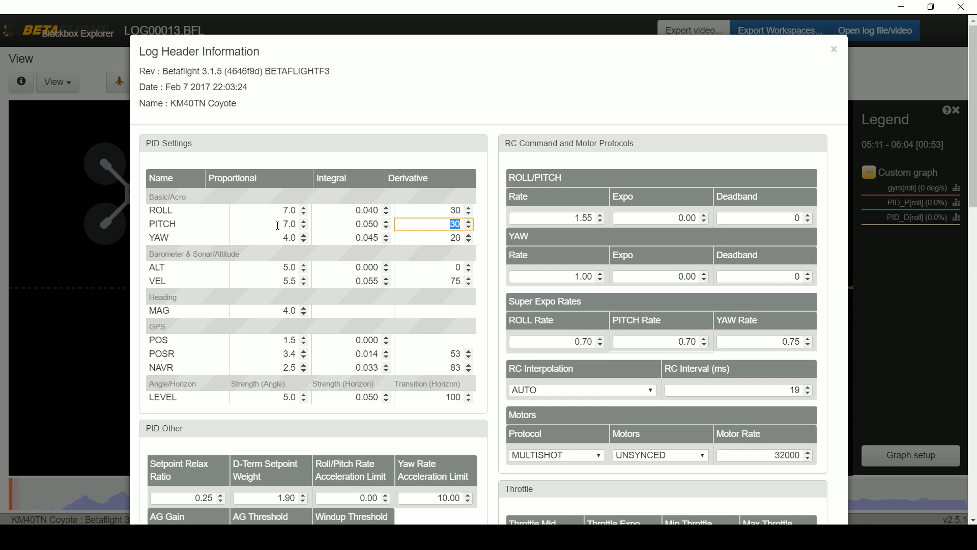
key("Escape")
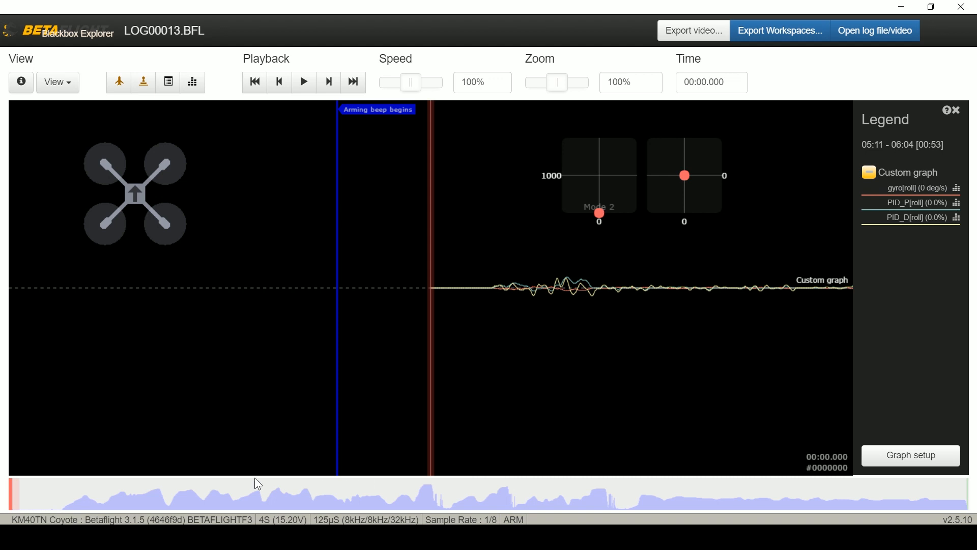
Move through the log from about 4.3 to 6.2 seconds to examine the roll gyro, P and D traces.
left_click_drag(67, 505, 89, 506)
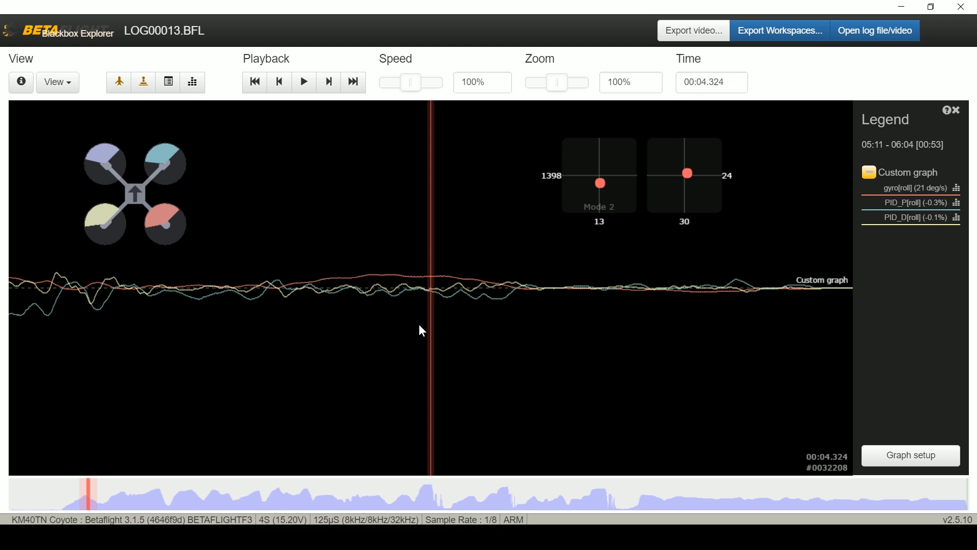
left_click_drag(374, 326, 407, 325)
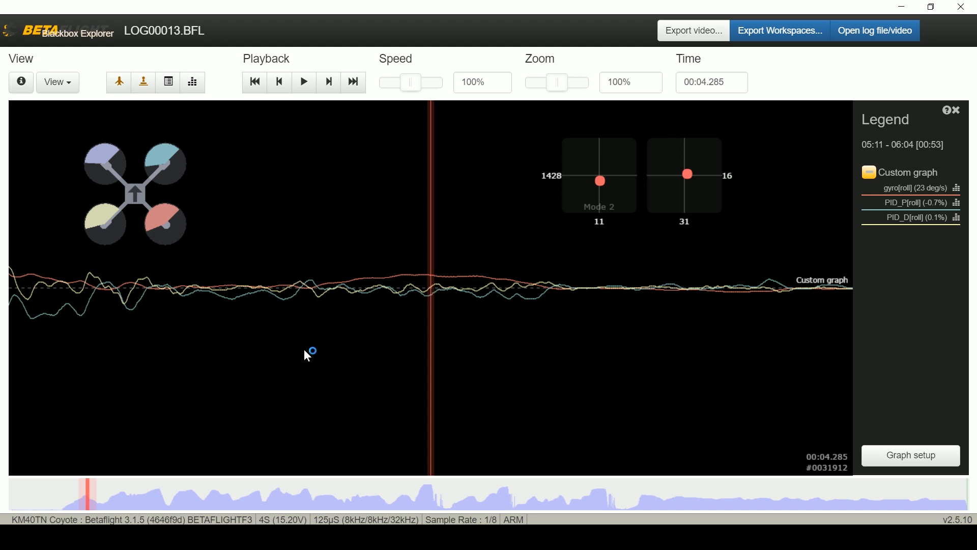
left_click_drag(524, 348, 78, 338)
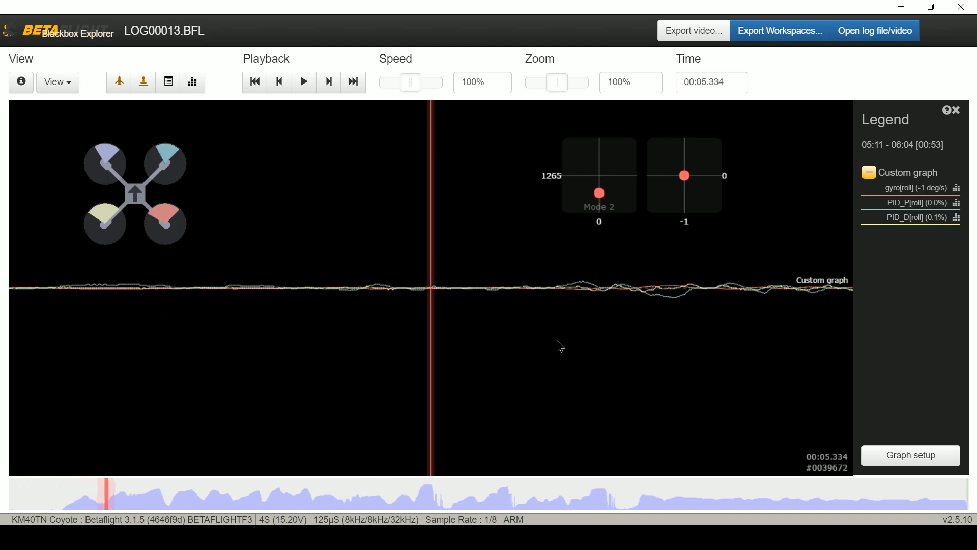
left_click_drag(556, 345, 234, 338)
left_click_drag(533, 355, 494, 358)
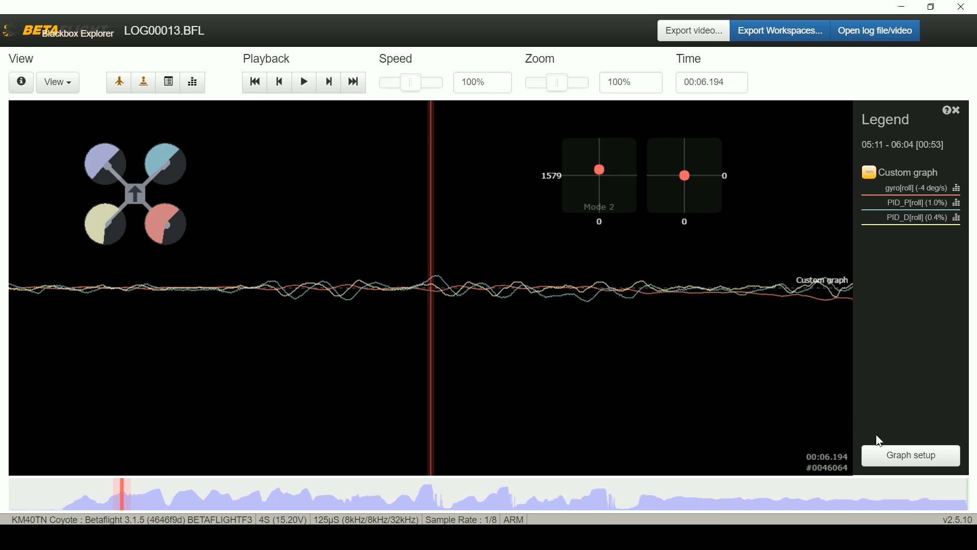
Open the graph configuration and set the gyro[roll] field's zoom to 300%.
left_click(886, 454)
left_click_drag(555, 213, 576, 211)
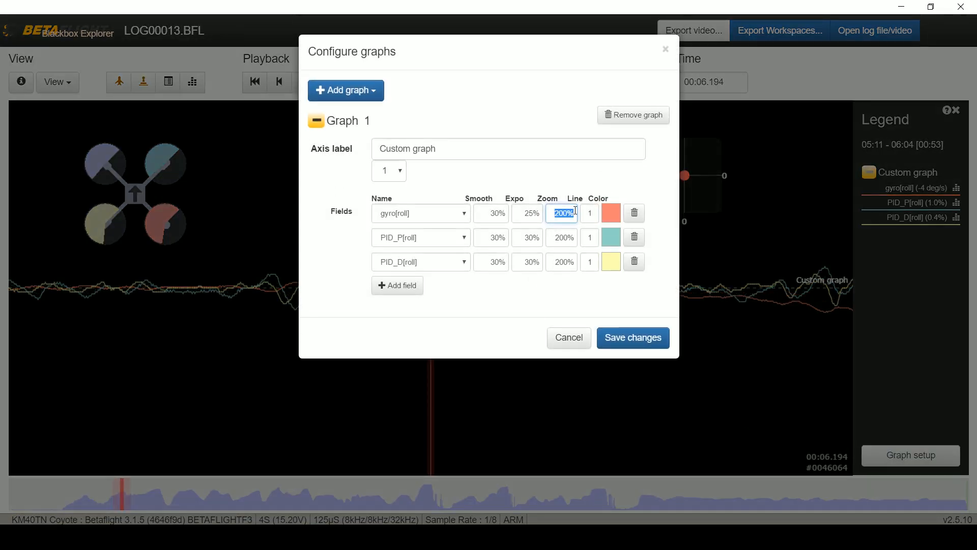
type("300")
Set the PID_P[roll] field's zoom to 300%.
key("Tab")
key("Tab")
key("Tab")
key("Tab")
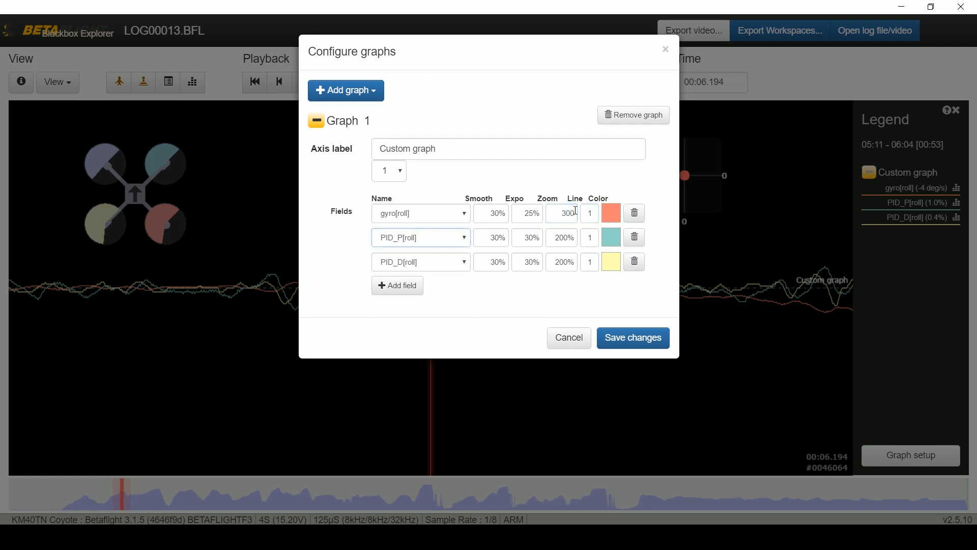
key("Tab")
key("Tab")
key("Tab")
type("300")
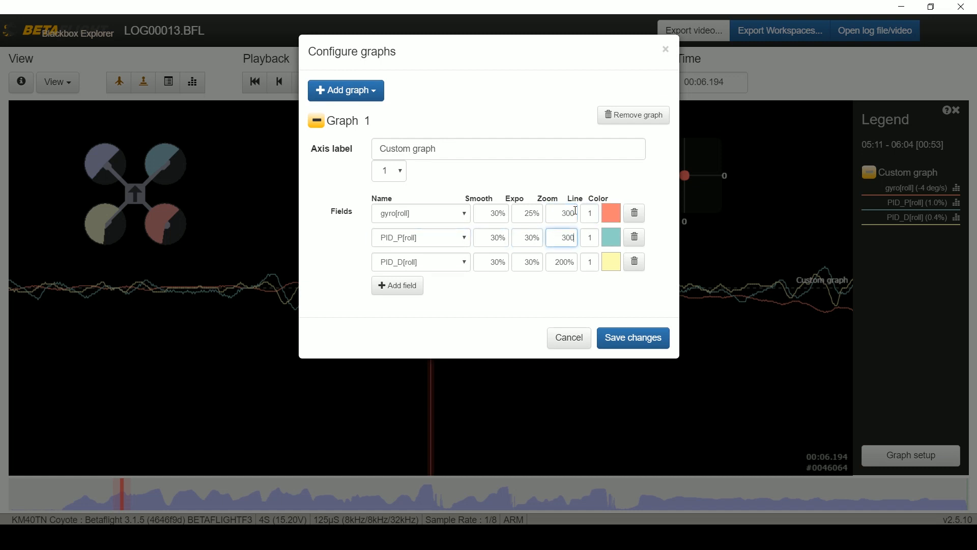
Set the PID_D[roll] field's zoom to 300% and save the graph changes.
key("Tab")
key("Tab")
key("Tab")
key("Tab")
key("Tab")
key("Tab")
key("Tab")
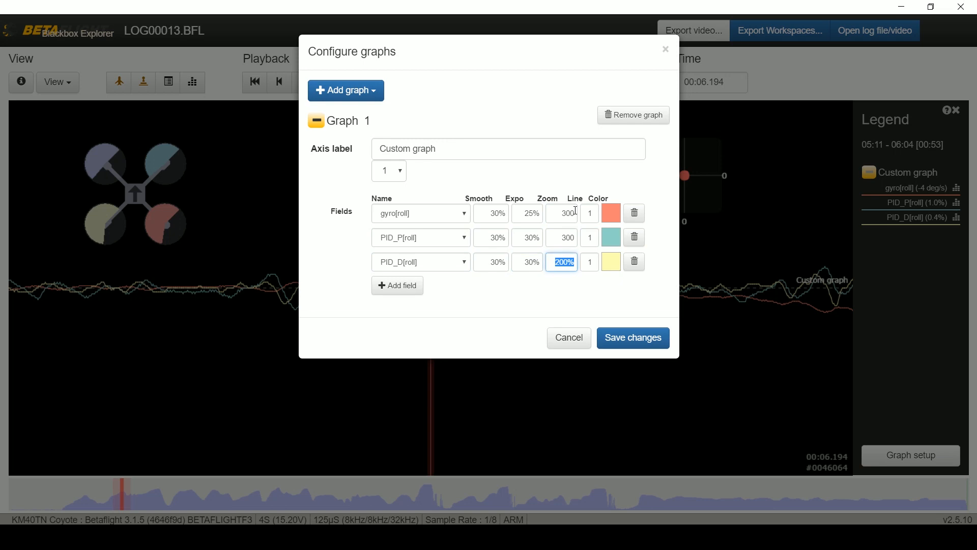
type("300")
left_click(633, 338)
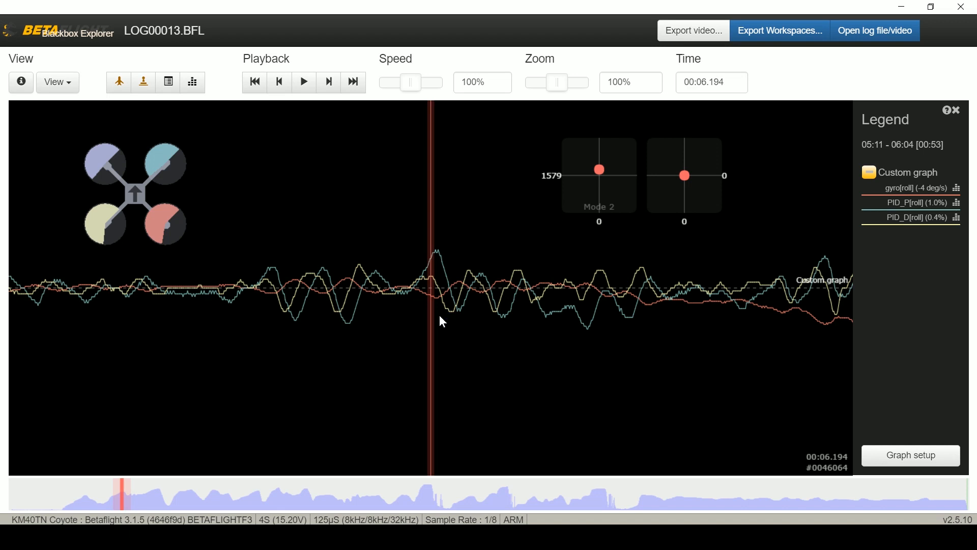
Examine how the roll P and D traces relate to the gyro between about 6 and 7 seconds.
scroll(439, 314, "up", 1)
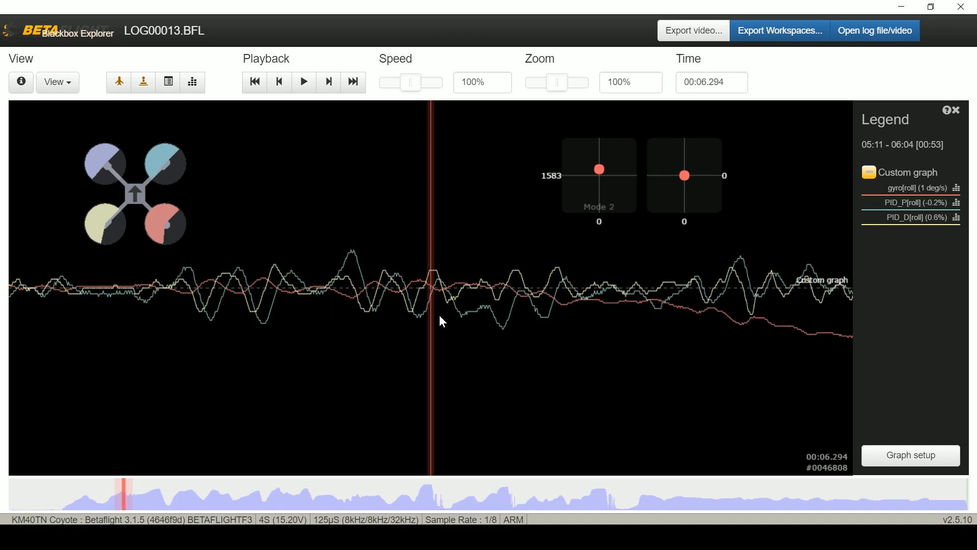
scroll(439, 315, "down", 1)
left_click_drag(489, 384, 543, 382)
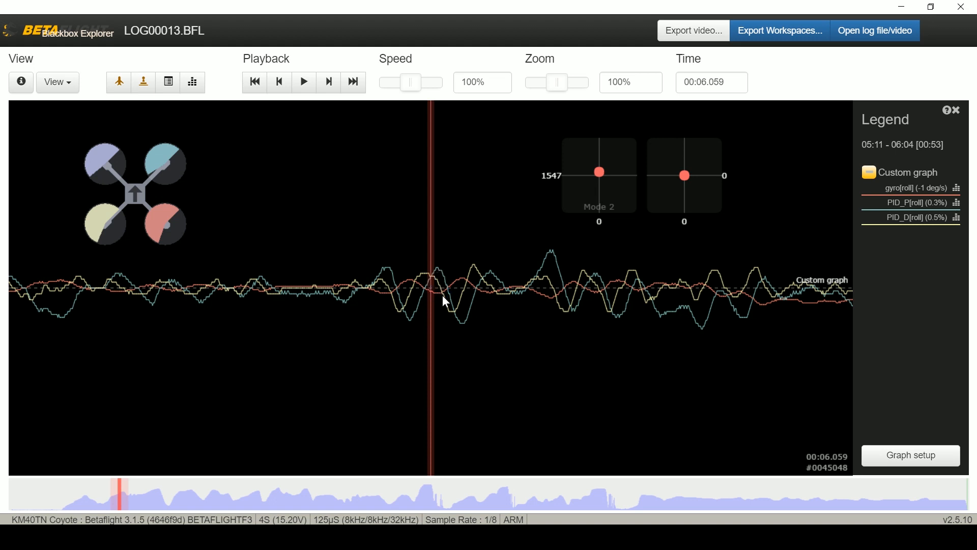
left_click_drag(683, 342, 147, 338)
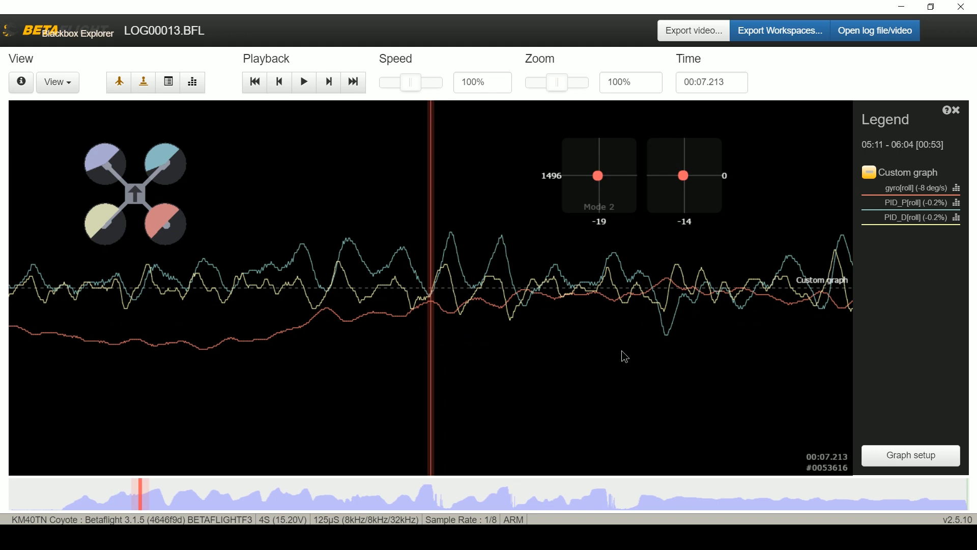
left_click_drag(621, 352, 778, 343)
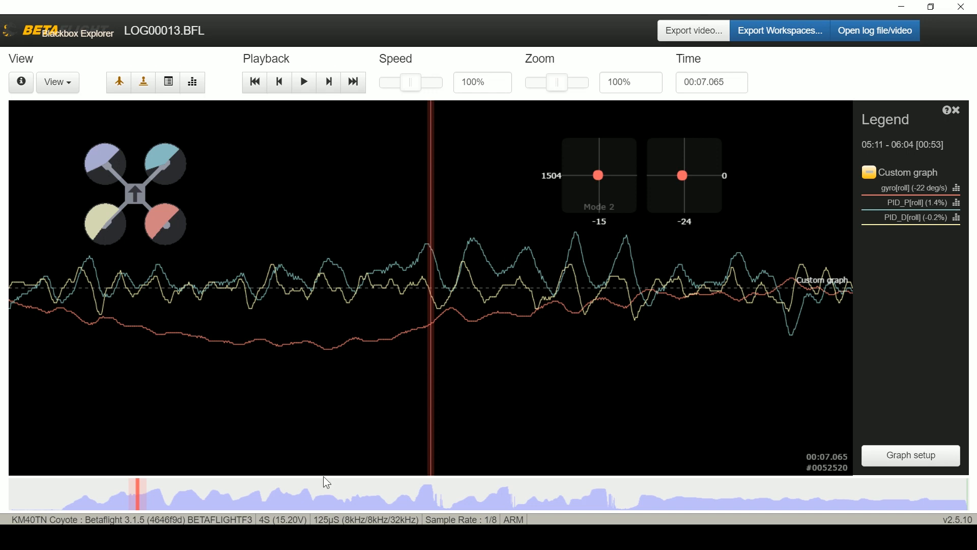
Examine the roll gyro, P and D oscillations between about 8.3 and 9.3 seconds.
mouse_move(680, 388)
left_mouse_down()
mouse_move(317, 346)
mouse_move(159, 345)
left_mouse_up()
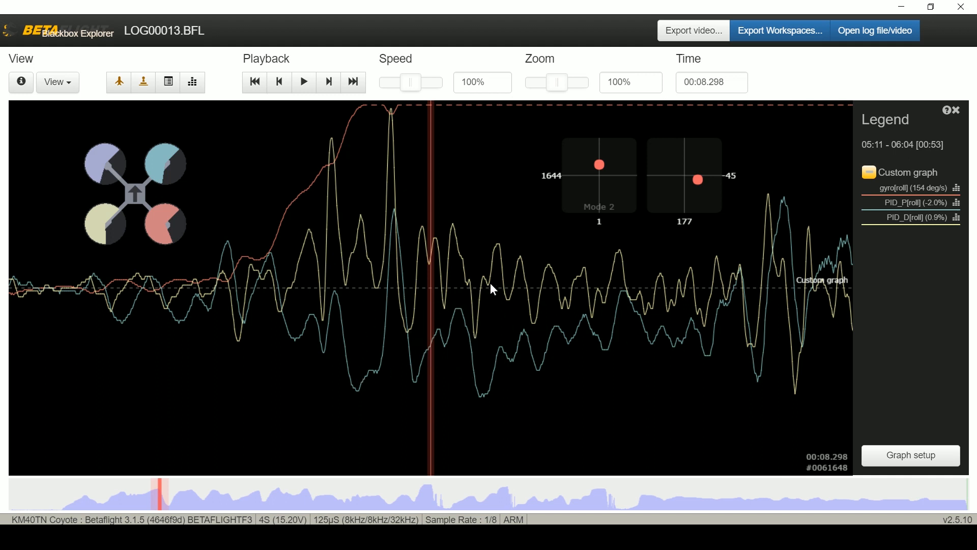
left_click_drag(685, 337, 395, 299)
left_click_drag(438, 409, 432, 407)
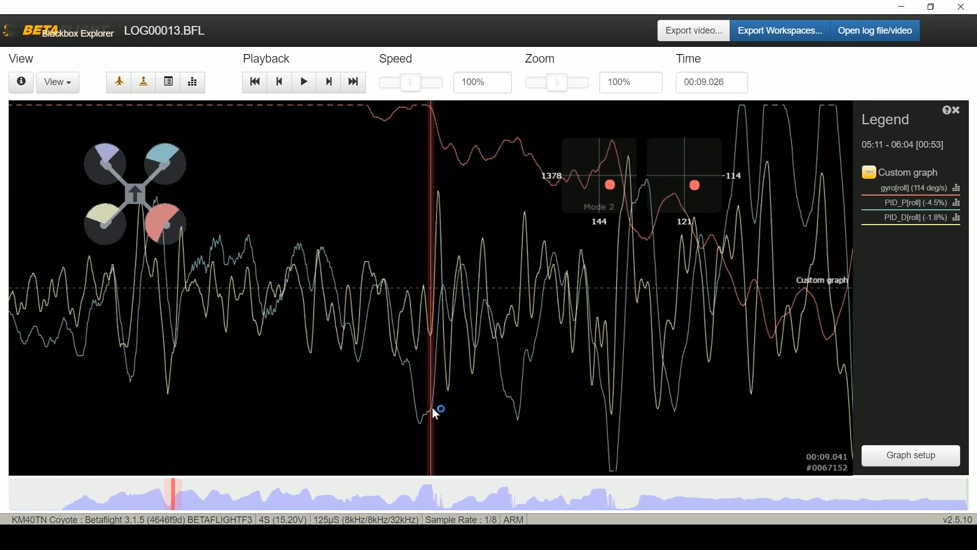
left_click_drag(484, 343, 444, 335)
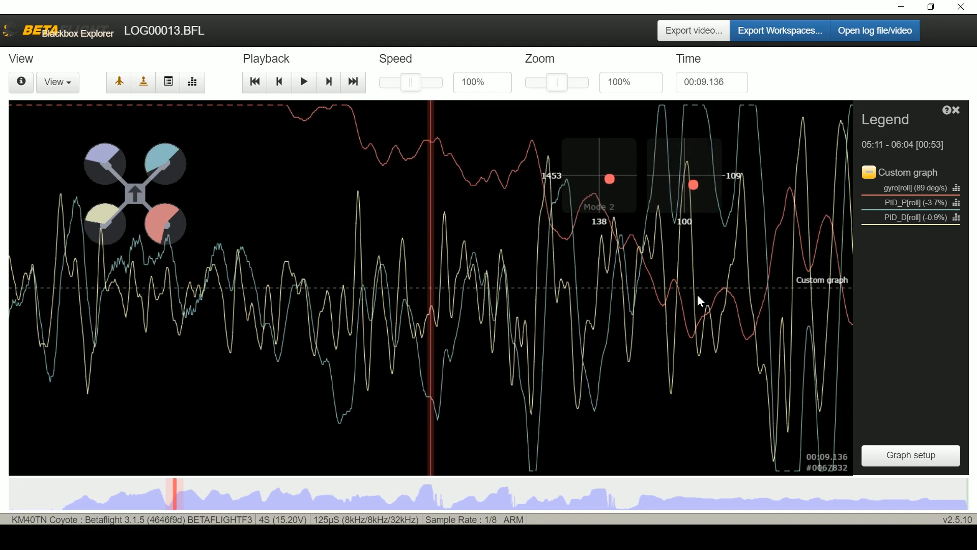
left_click_drag(564, 302, 511, 267)
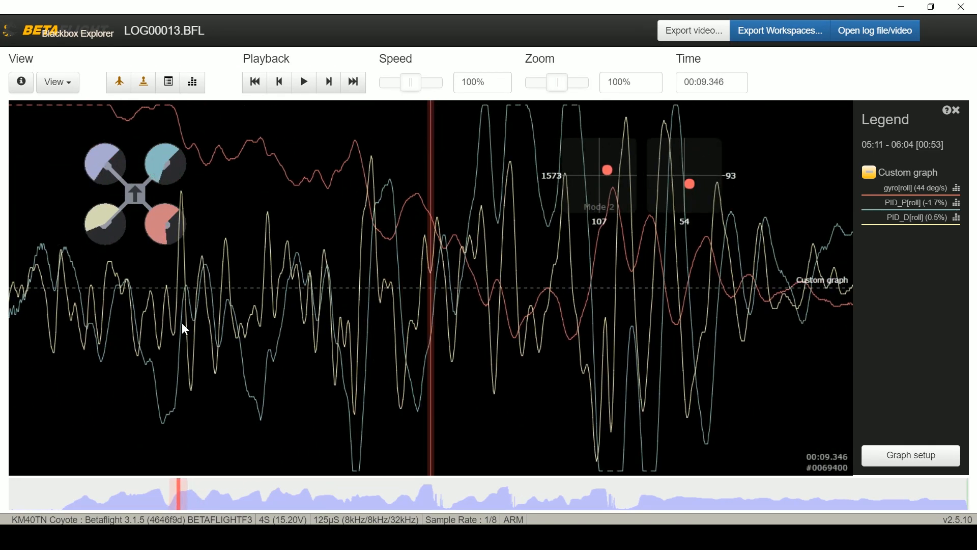
left_click_drag(152, 330, 188, 324)
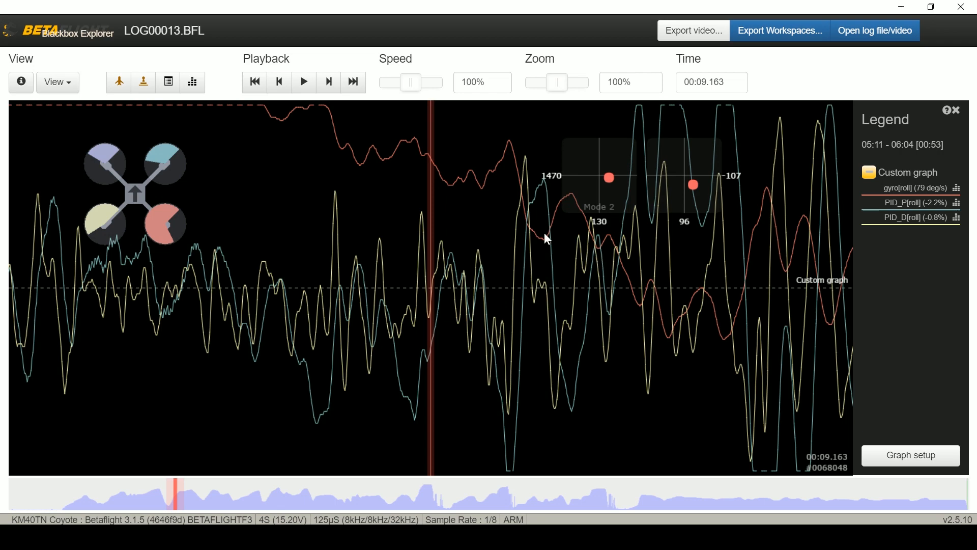
Check the roll proportional gain in the log header information and close it.
left_click(21, 82)
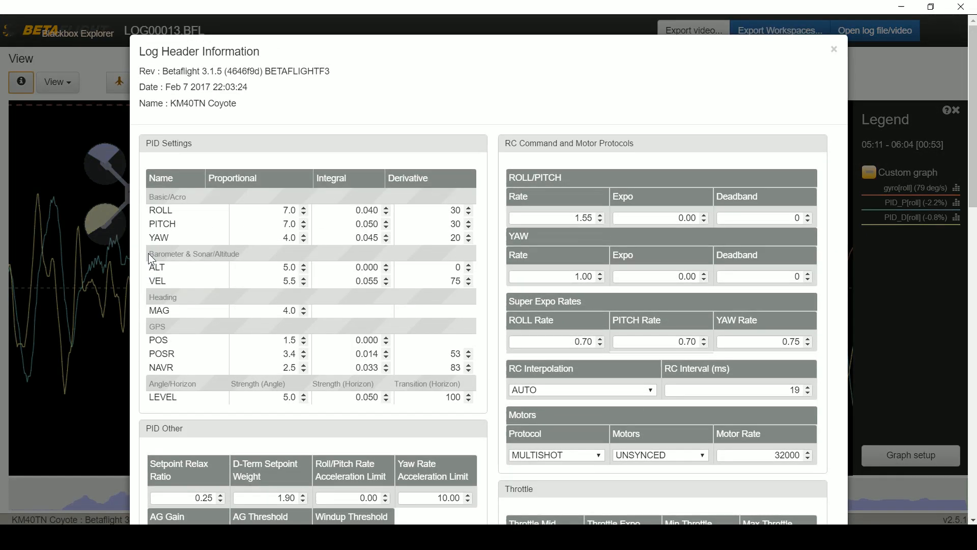
left_click(283, 210)
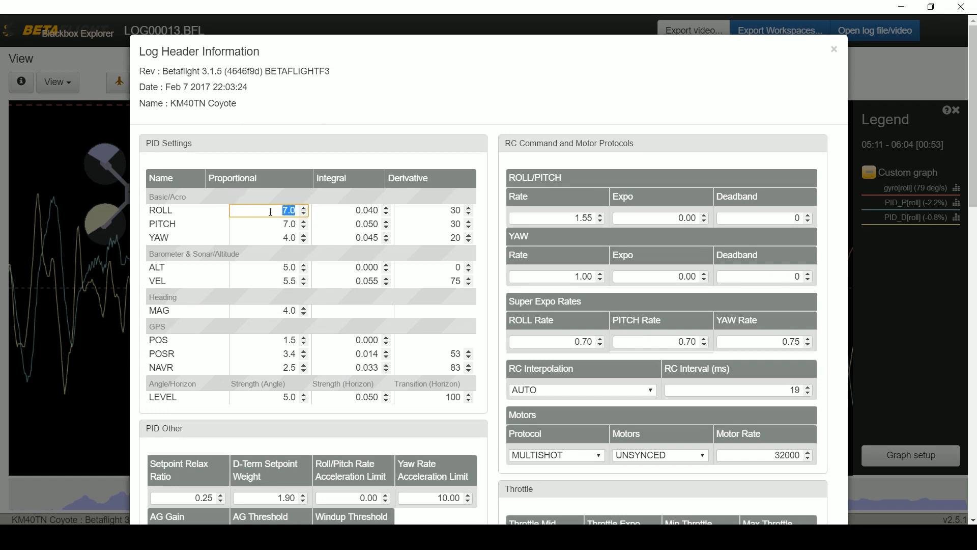
left_click(833, 49)
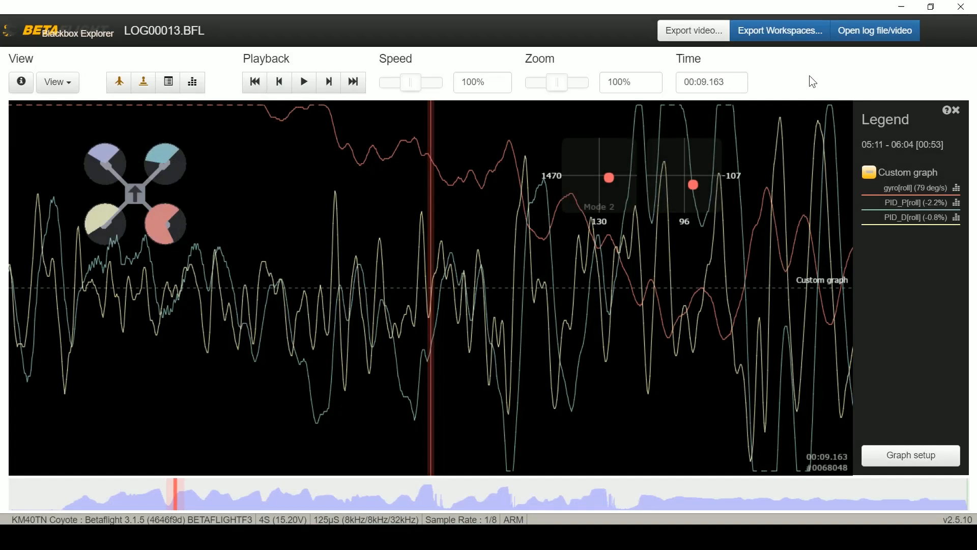
Examine the roll traces from about 9 seconds to the sharp gyro rise near 12.1 seconds.
scroll(735, 285, "up", 2)
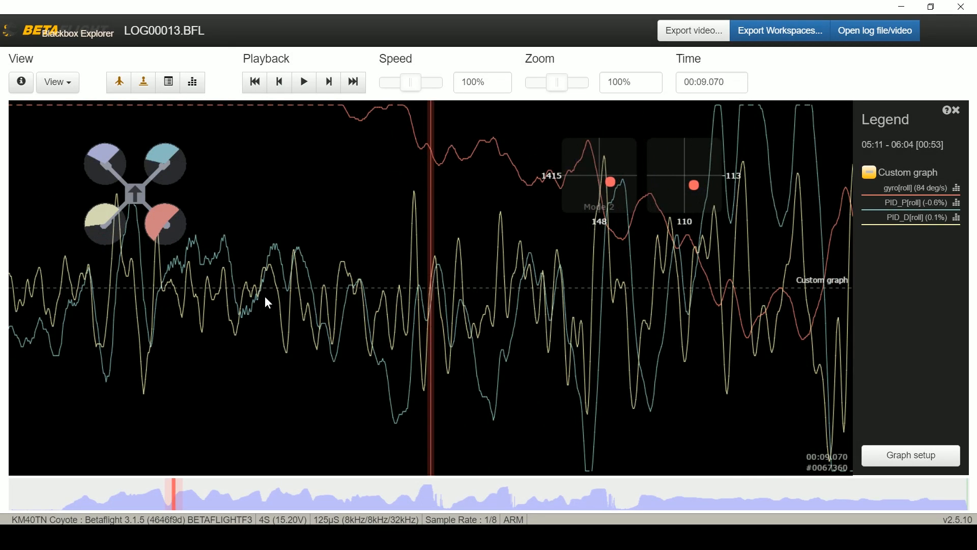
left_click_drag(399, 328, 253, 293)
left_click_drag(550, 329, 2, 294)
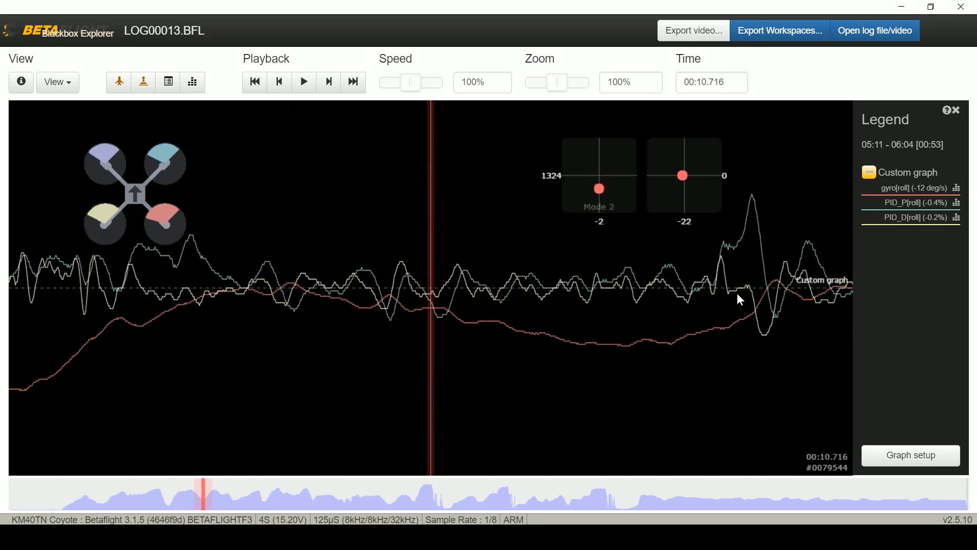
left_click_drag(416, 310, 619, 337)
left_click_drag(61, 336, 497, 236)
left_click_drag(610, 175, 245, 336)
left_click_drag(197, 502, 227, 500)
left_click_drag(495, 187, 470, 198)
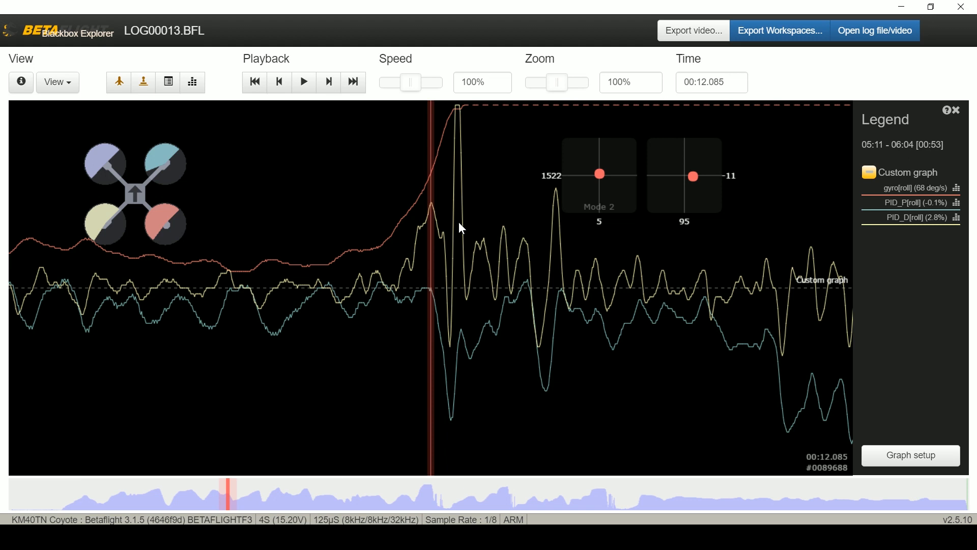
Examine the roll oscillations around 13.3 seconds with the timeline zoomed to 360%.
left_click_drag(564, 263, 270, 271)
left_click_drag(539, 283, 157, 284)
left_click_drag(577, 285, 594, 272)
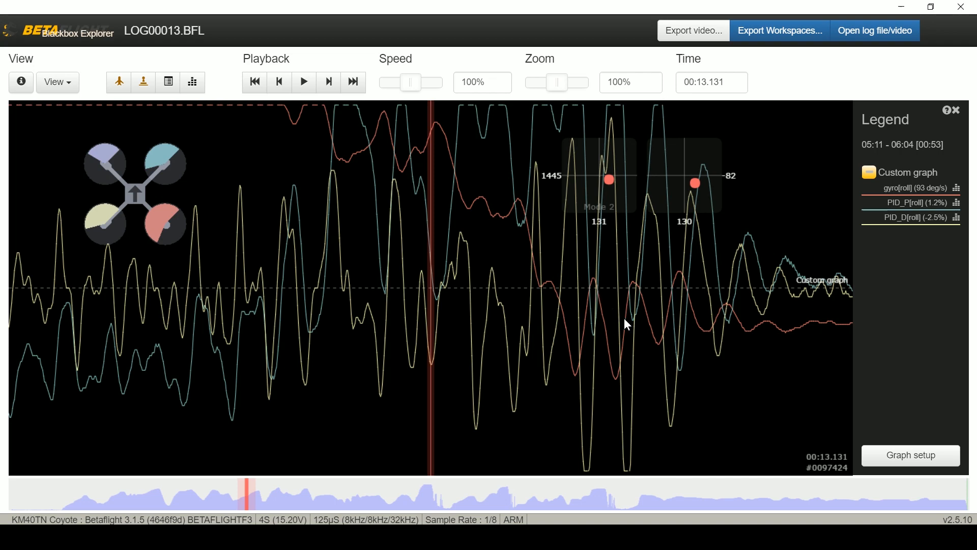
left_click_drag(614, 298, 377, 339)
left_click_drag(266, 492, 408, 296)
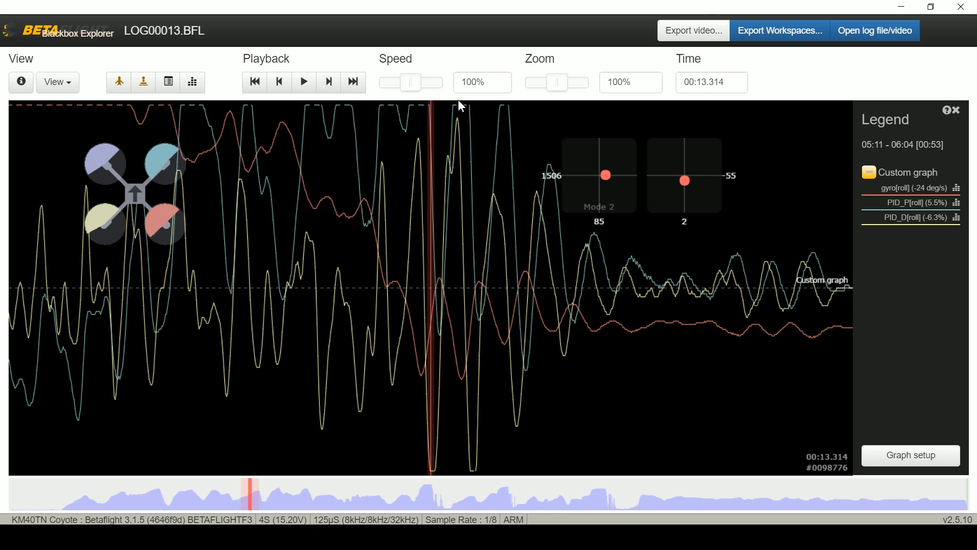
left_click_drag(554, 79, 564, 90)
left_click_drag(542, 260, 479, 254)
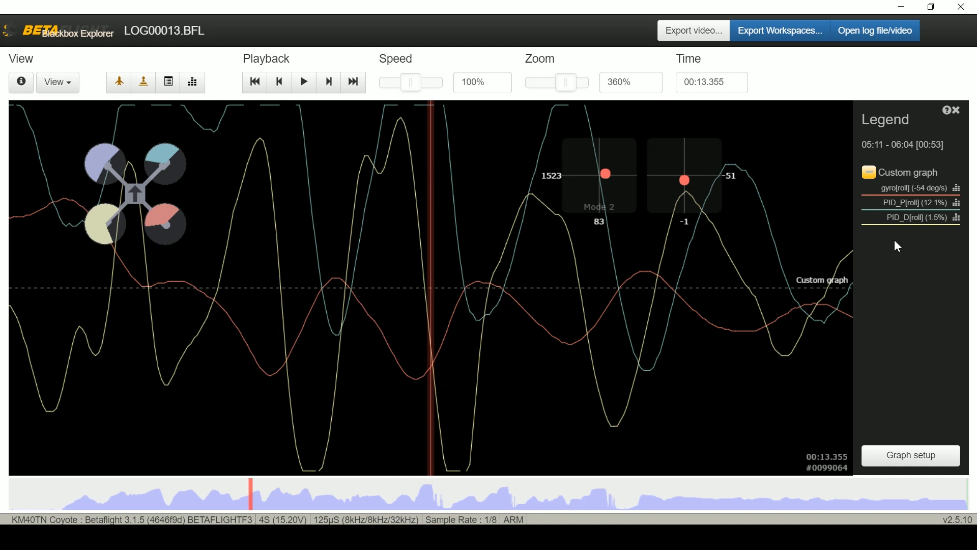
Set the zoom of the gyro[roll], PID_P[roll] and PID_D[roll] fields to 150% and save the graph changes.
left_click(913, 457)
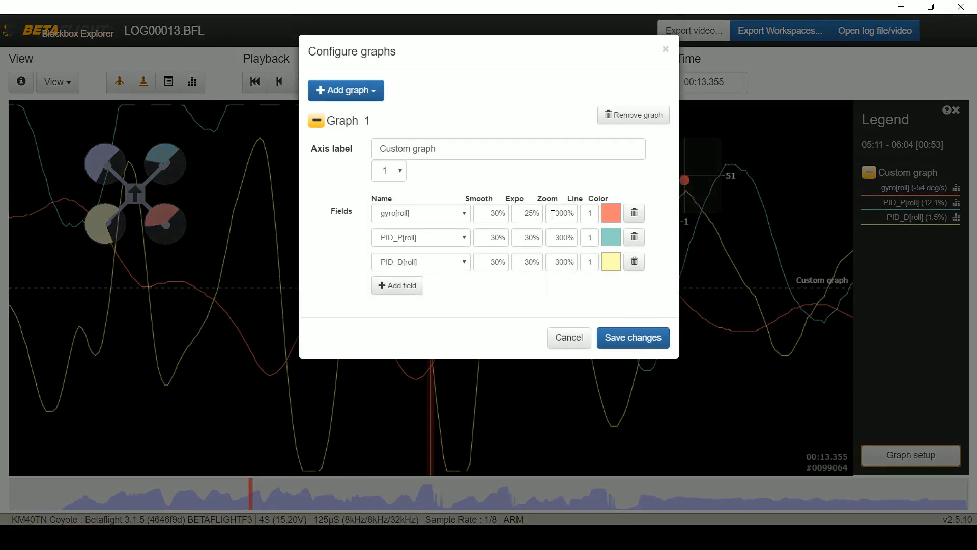
left_click_drag(554, 213, 640, 201)
type("150")
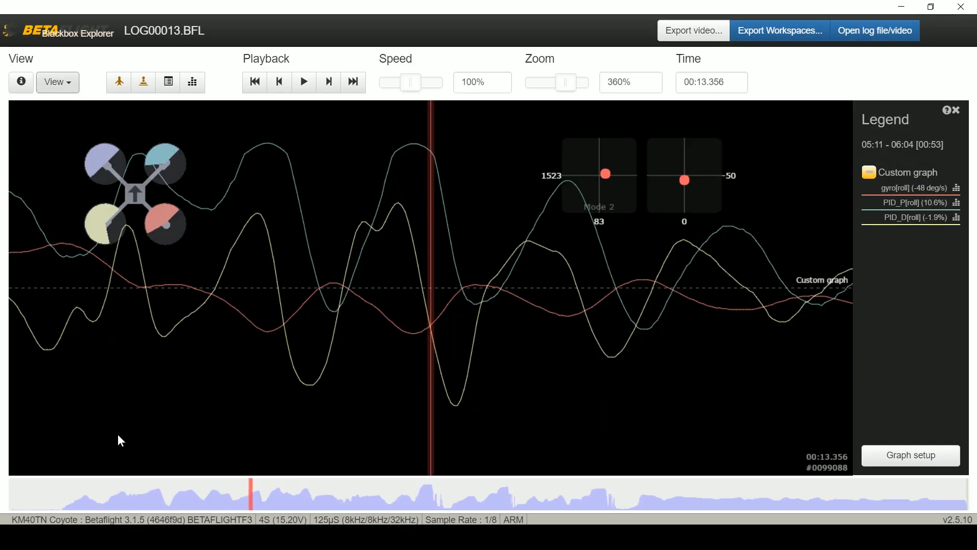
Examine the roll gyro, P-term and D-term oscillations around 13.3 seconds and the traces up to about 15.5 seconds.
left_click_drag(118, 434, 183, 432)
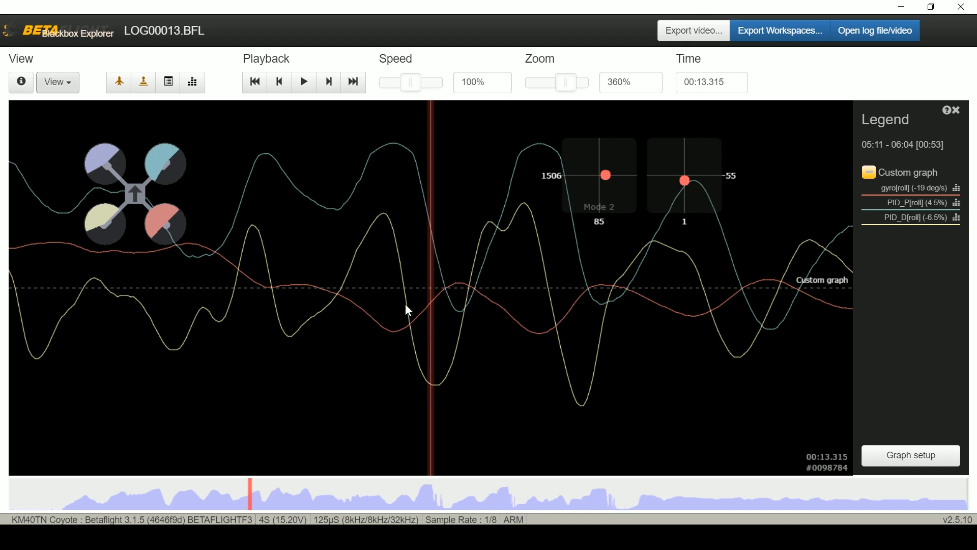
left_click_drag(560, 273, 430, 264)
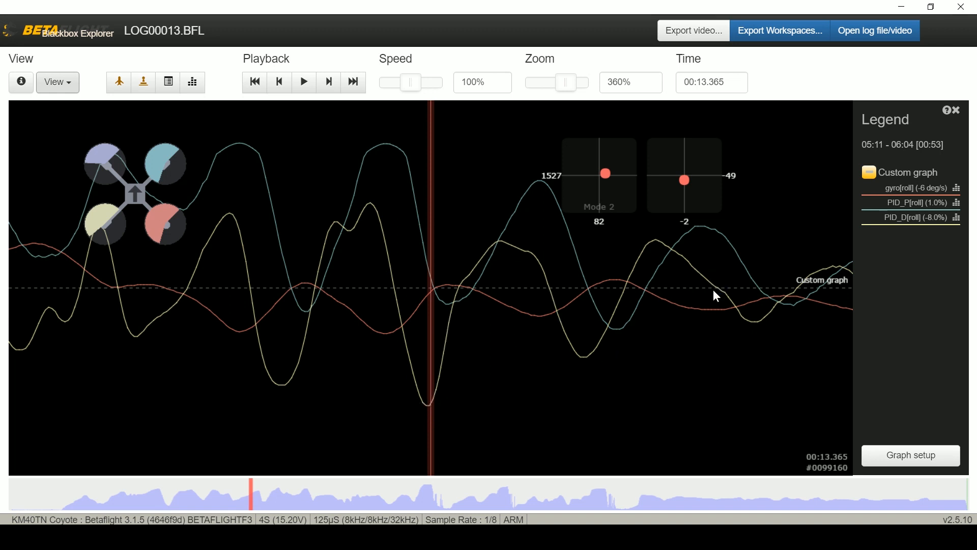
left_click_drag(257, 504, 291, 504)
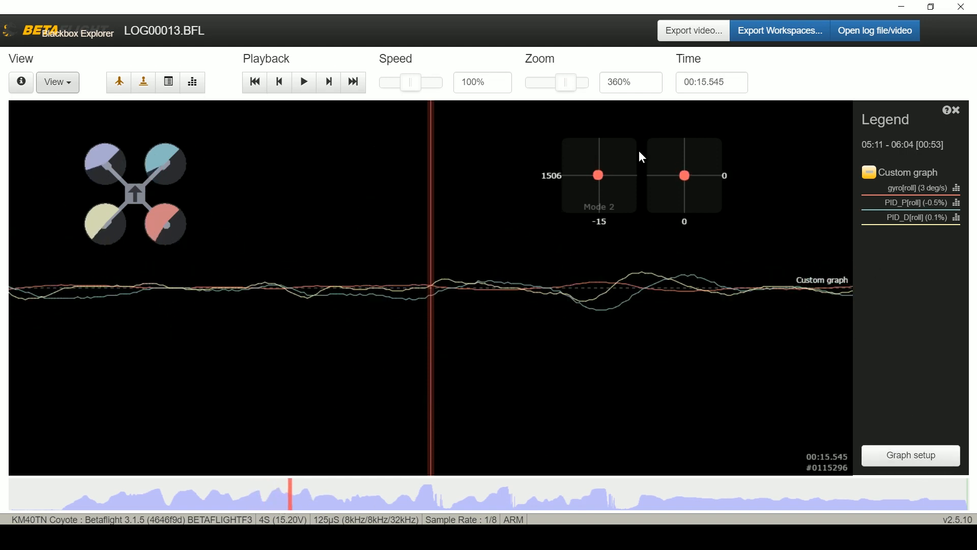
left_click_drag(534, 300, 803, 307)
left_click_drag(269, 310, 646, 323)
left_click_drag(270, 327, 806, 341)
Replace the combined roll graph with a new custom graph plotting the gyro[roll] field.
left_click(900, 457)
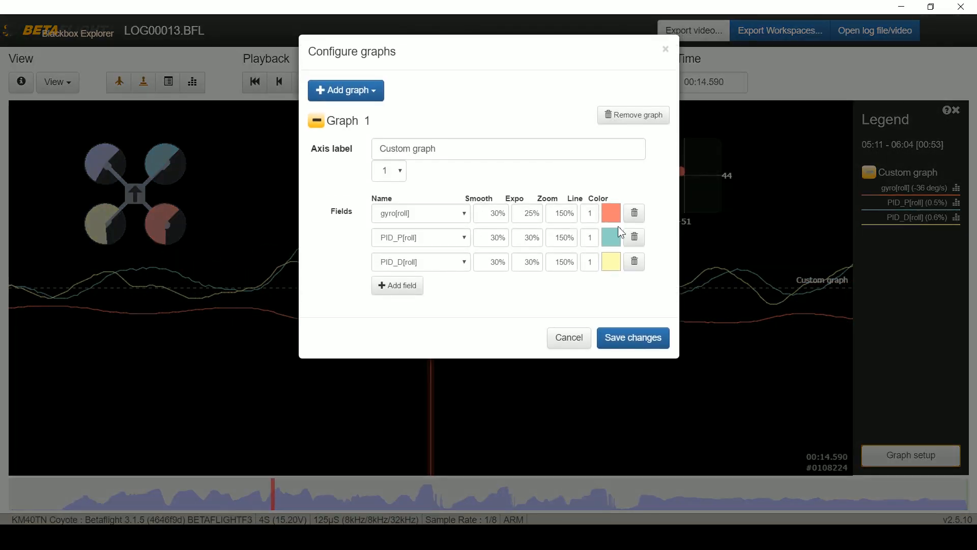
left_click(635, 214)
left_click(631, 116)
left_click(331, 91)
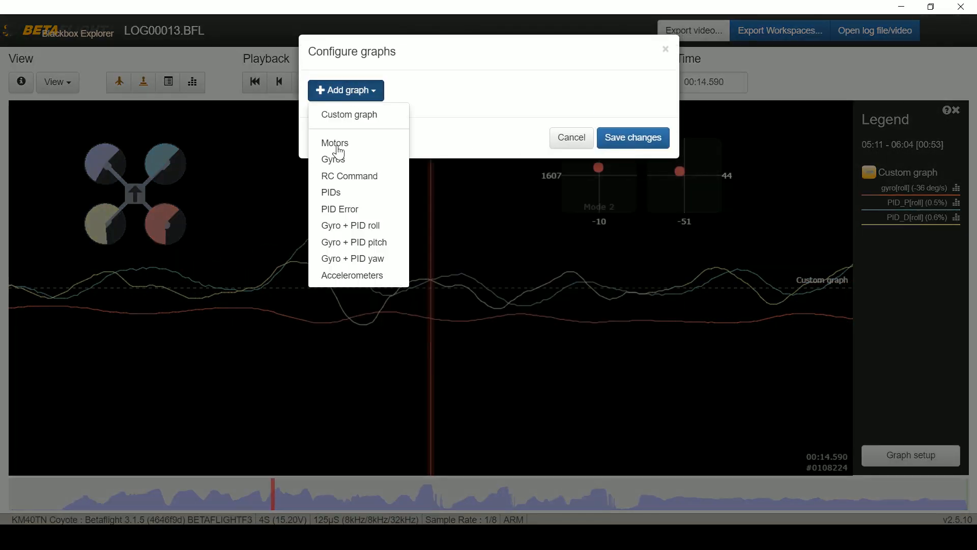
left_click(351, 116)
left_click(427, 214)
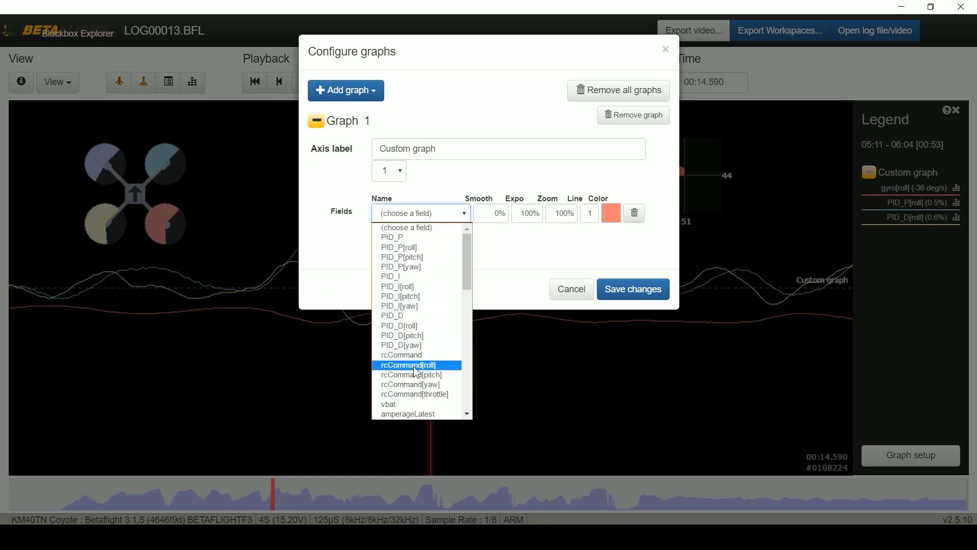
scroll(417, 330, "down", 3)
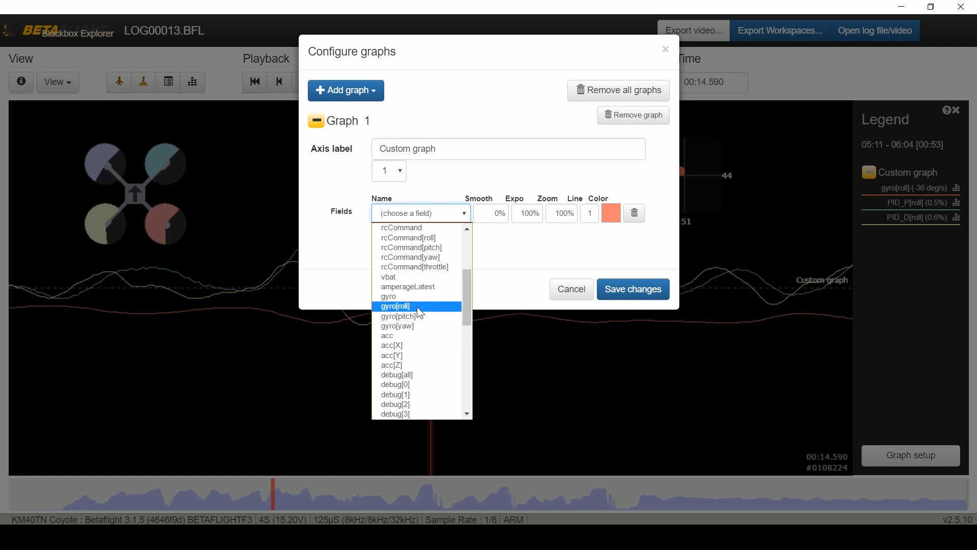
left_click(417, 307)
Add a second custom graph plotting PID_D[roll] and save the graph changes.
left_click(346, 95)
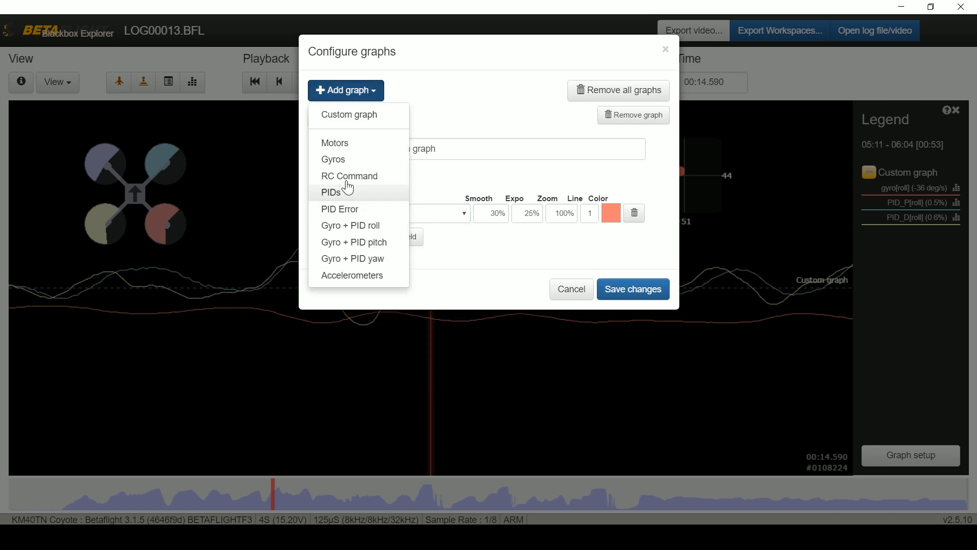
left_click(341, 114)
left_click(402, 368)
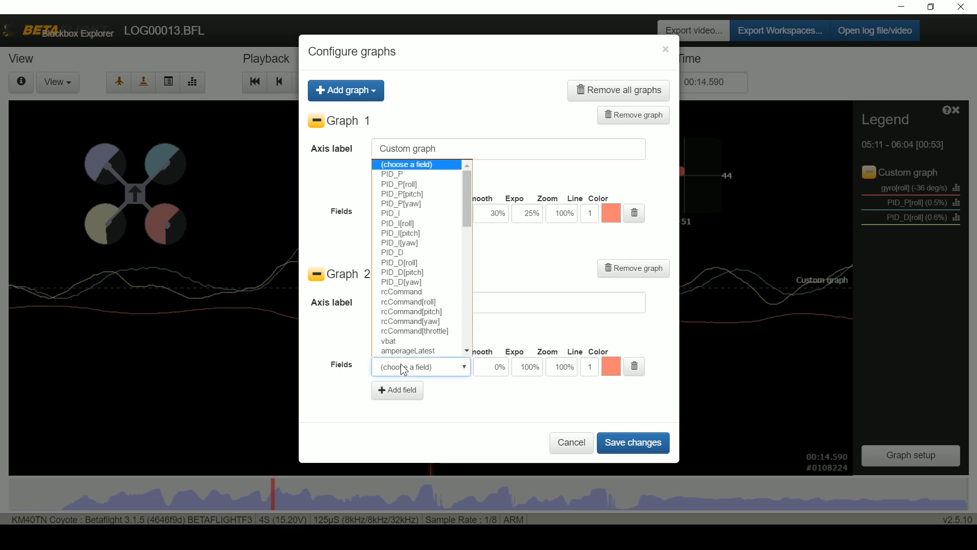
left_click(426, 268)
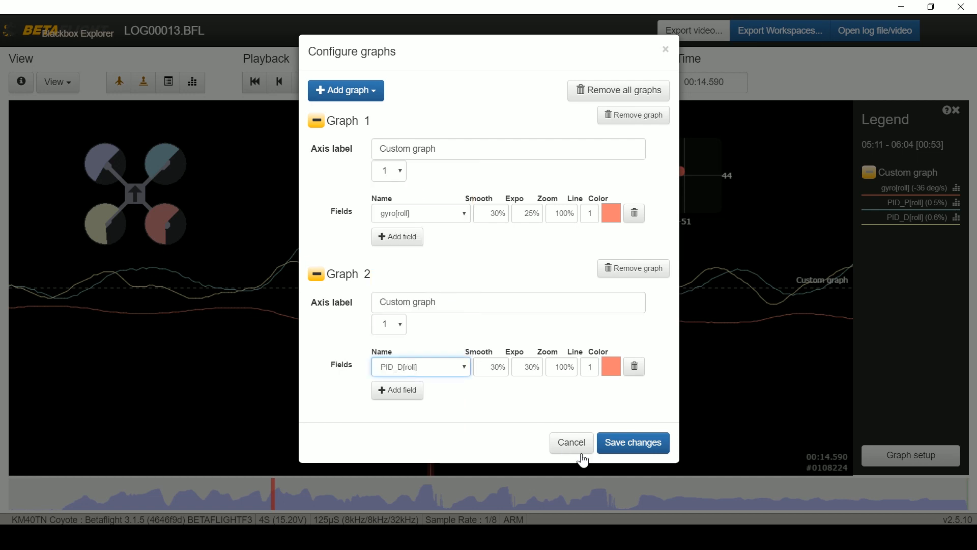
left_click(626, 443)
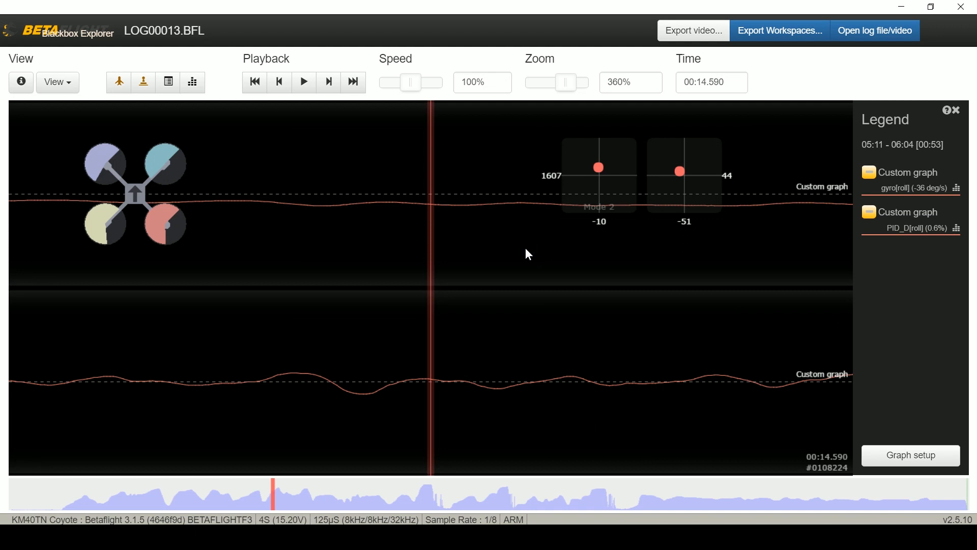
Examine the separate roll gyro and D-term graphs at 10% timeline zoom from about 3 to 12 seconds.
key("z")
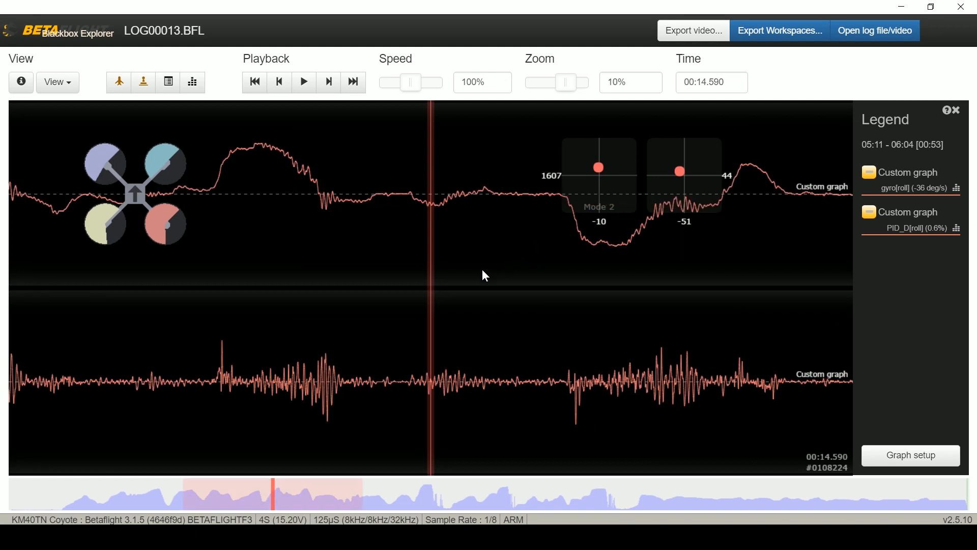
scroll(482, 270, "up", 3)
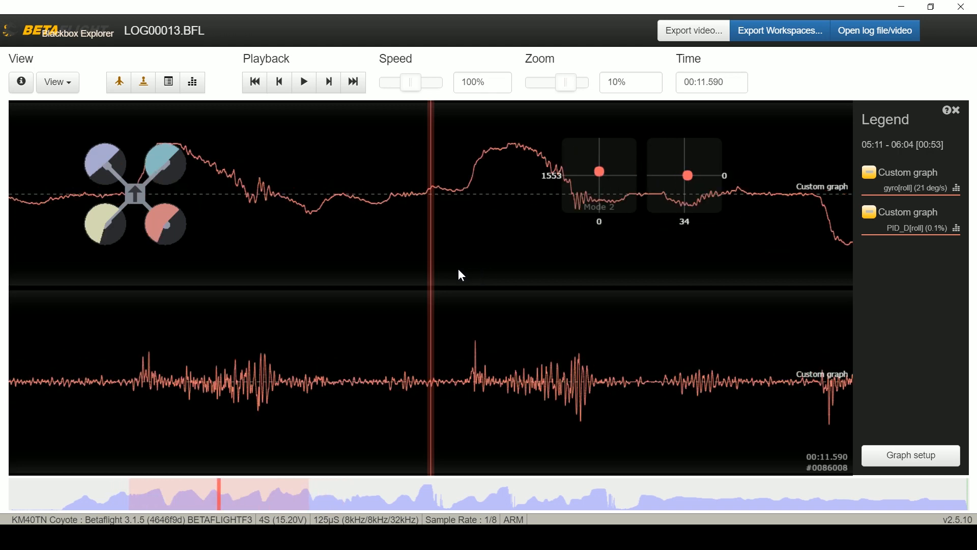
scroll(462, 275, "down", 3)
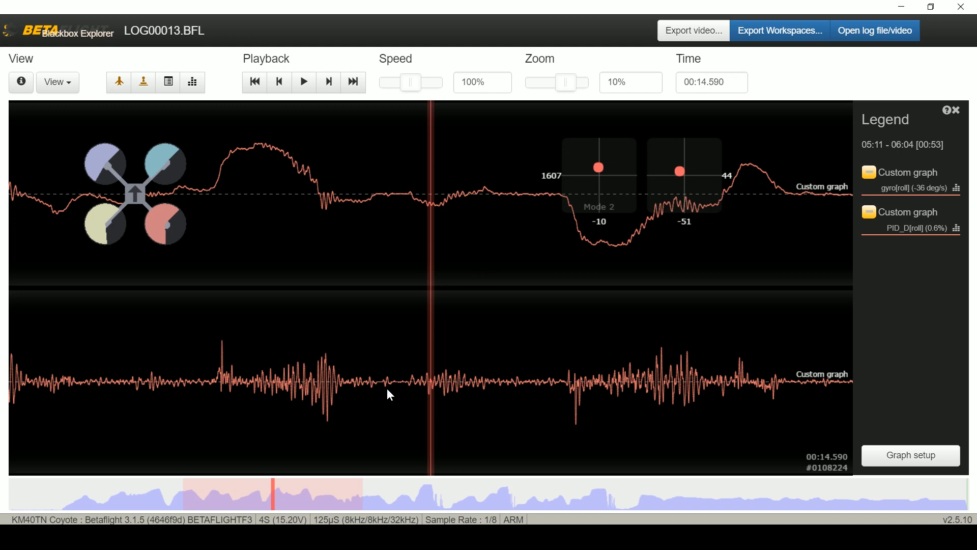
mouse_move(292, 310)
left_mouse_down()
mouse_move(329, 289)
mouse_move(640, 310)
mouse_move(569, 314)
mouse_move(727, 335)
left_mouse_up()
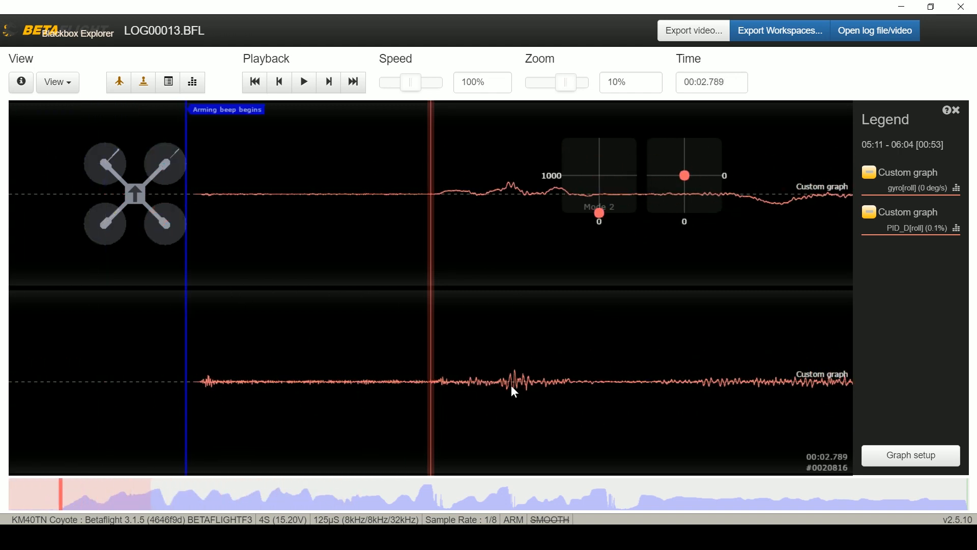
left_click_drag(631, 347, 411, 336)
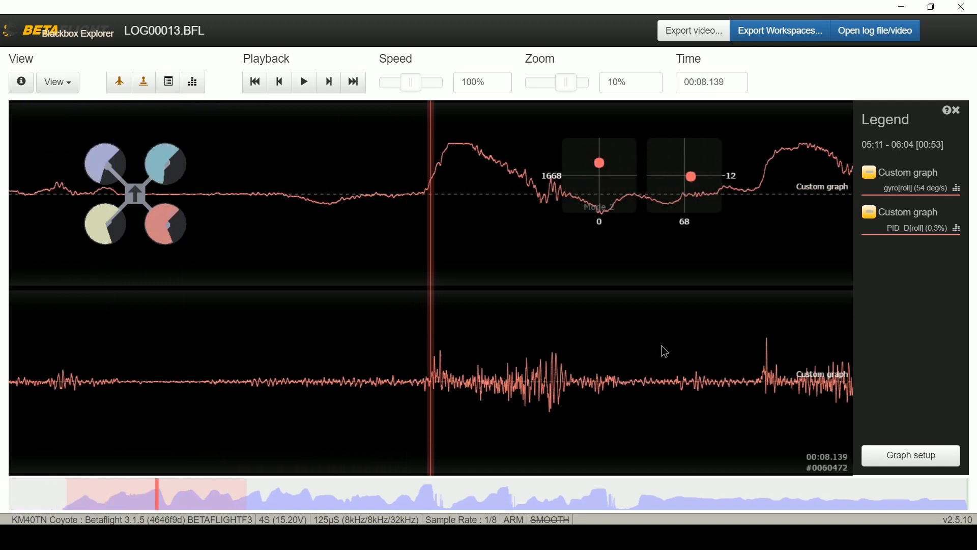
left_click_drag(664, 351, 425, 393)
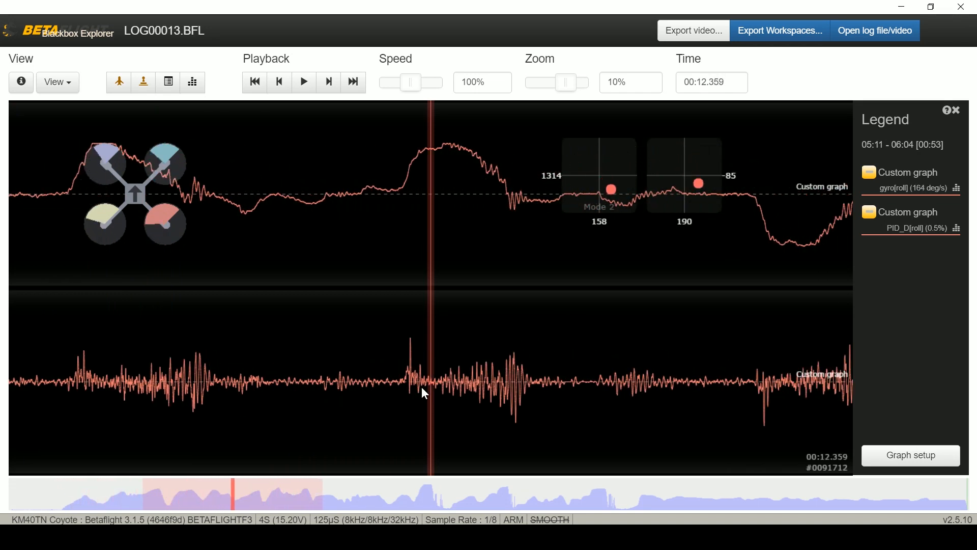
Compare roll gyro and D-term activity from about 21 to 30 seconds, including the sharp rolls near 24 and 28 seconds.
left_click_drag(637, 337, 251, 338)
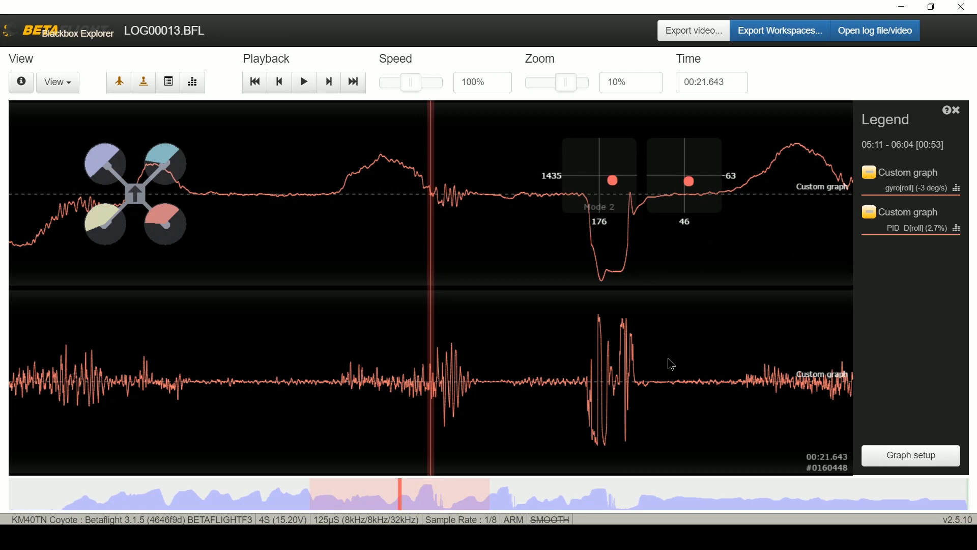
left_click_drag(668, 358, 511, 359)
left_click_drag(414, 384, 420, 382)
left_click_drag(324, 387, 268, 399)
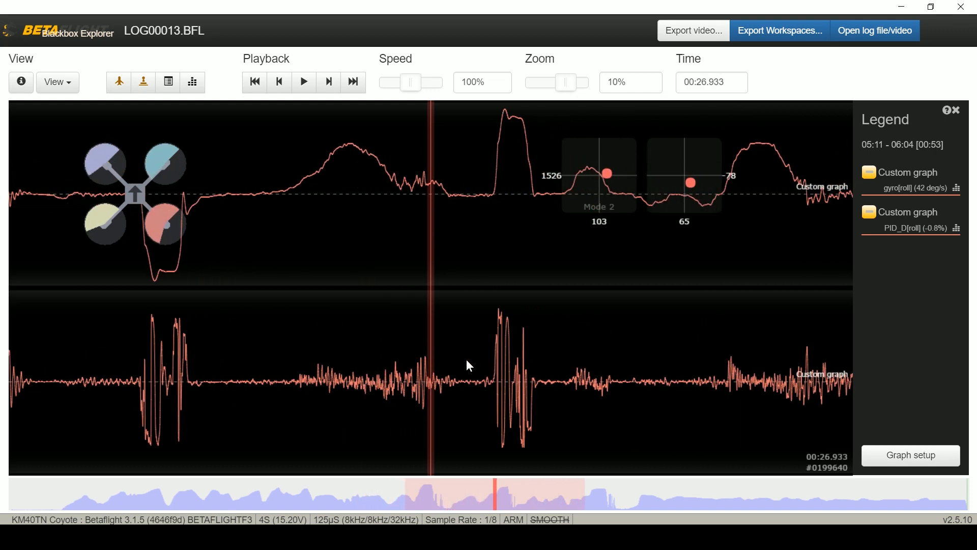
left_click_drag(467, 361, 626, 342)
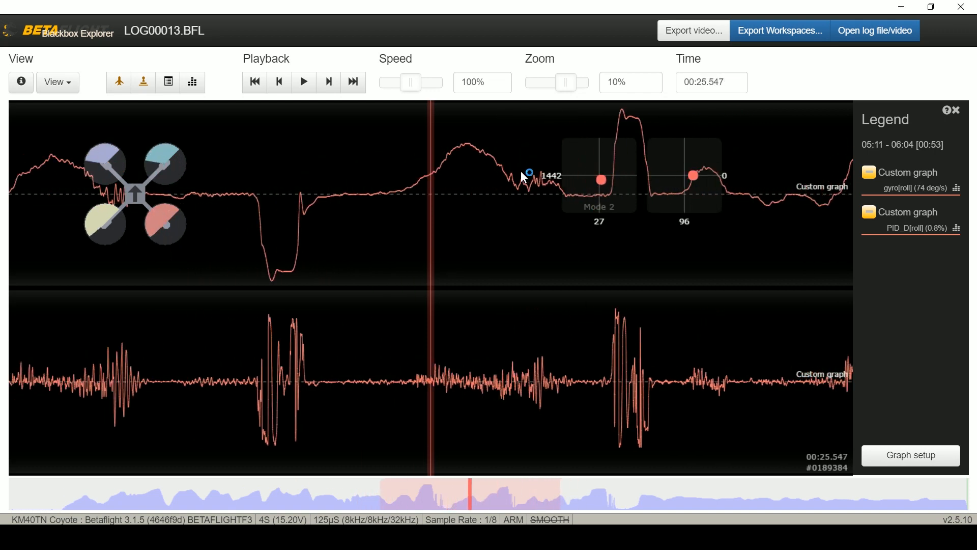
left_click_drag(640, 247, 486, 190)
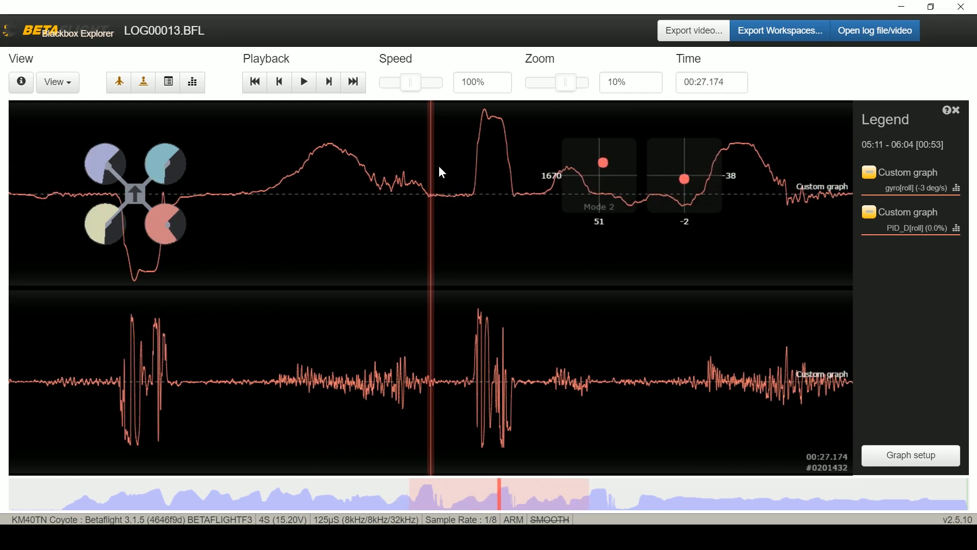
left_click_drag(523, 225, 489, 211)
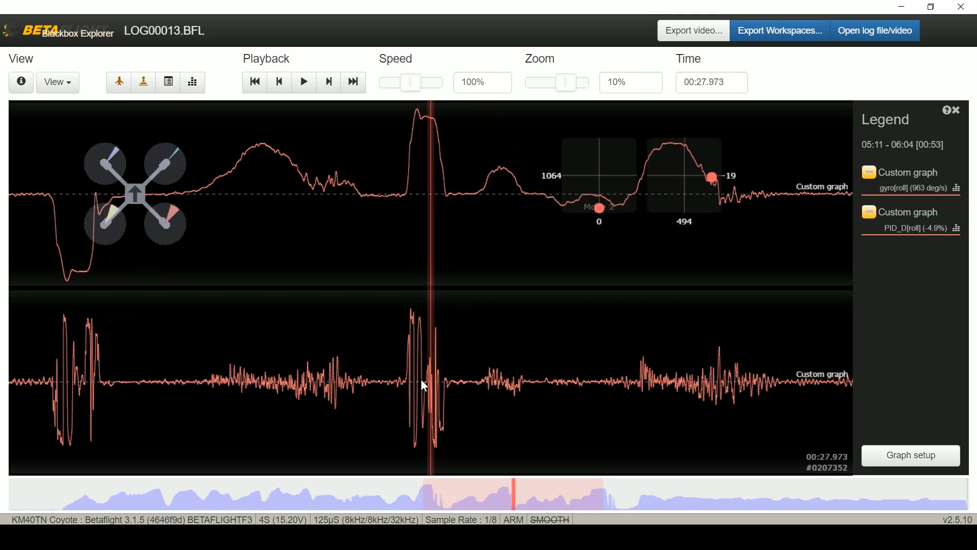
left_click_drag(623, 311, 416, 307)
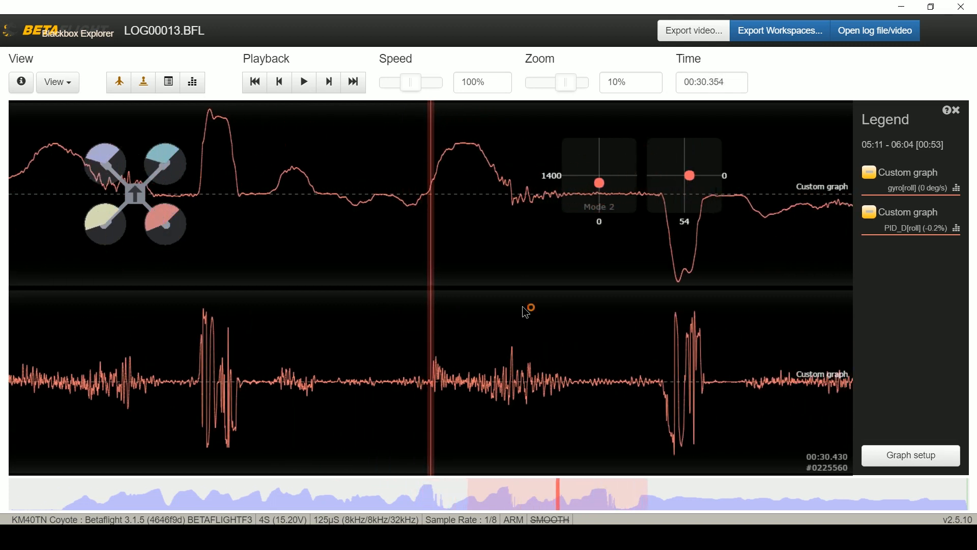
left_click_drag(564, 306, 104, 303)
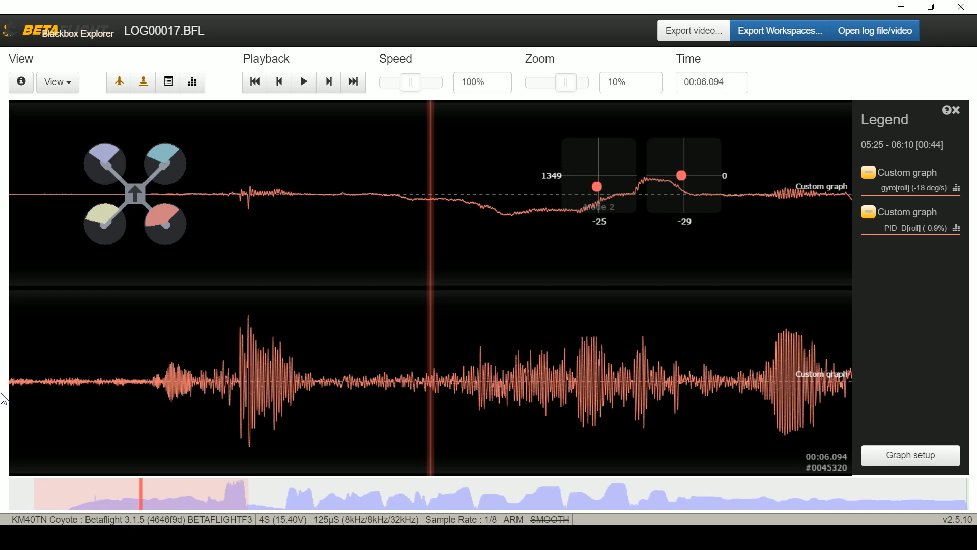
Check the roll derivative and proportional gains in the header information of LOG00017.BFL and close it.
left_click(21, 82)
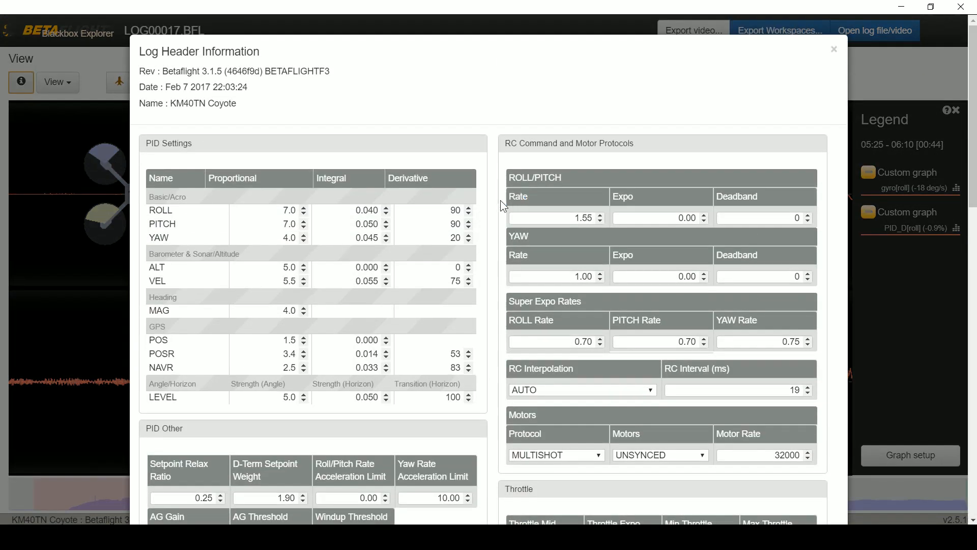
double_click(467, 214)
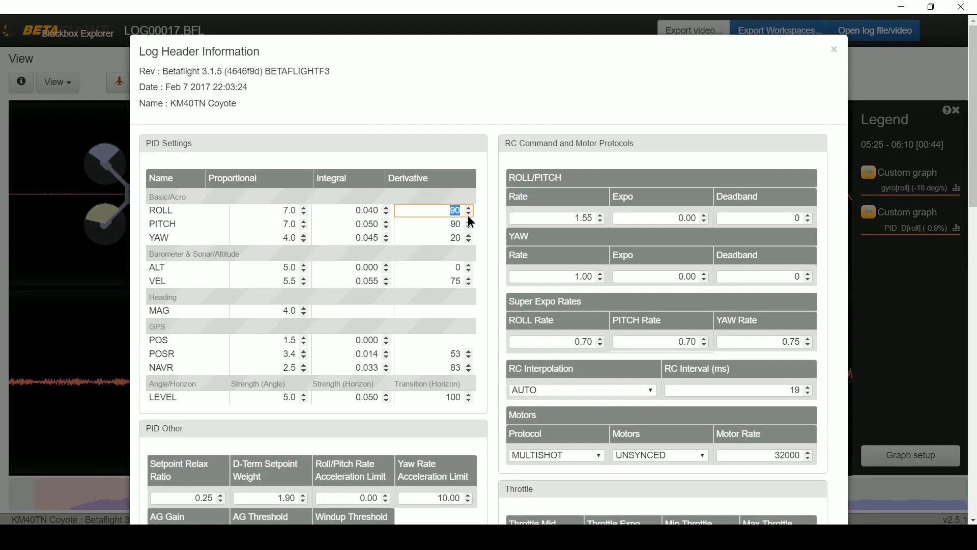
double_click(283, 214)
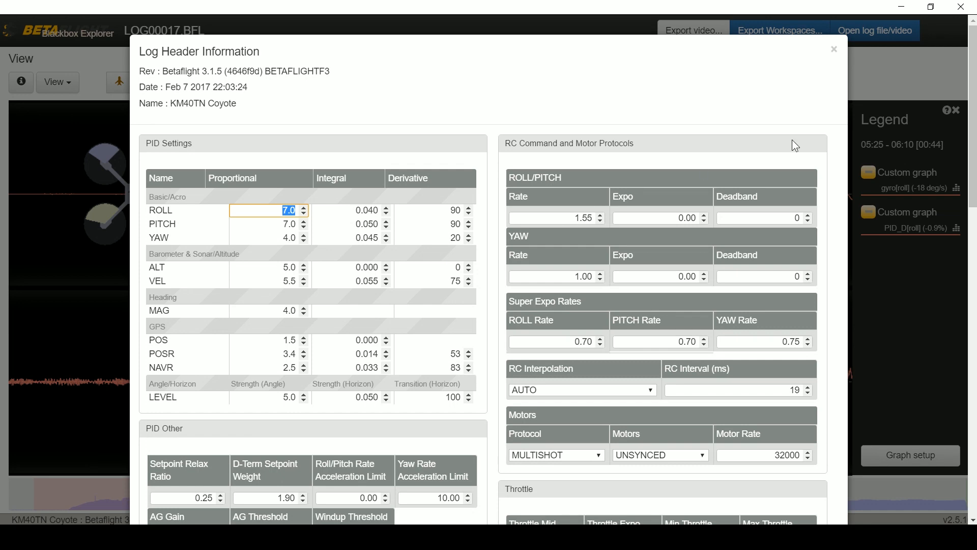
left_click(834, 49)
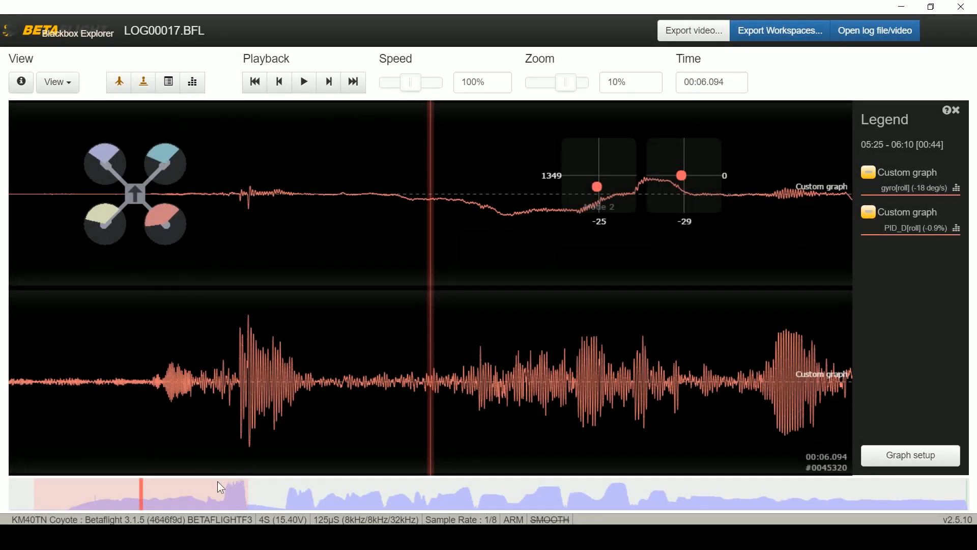
Examine the roll gyro and D-term oscillations in LOG00017.BFL from about 6 to 9 seconds.
left_click_drag(201, 414, 326, 393)
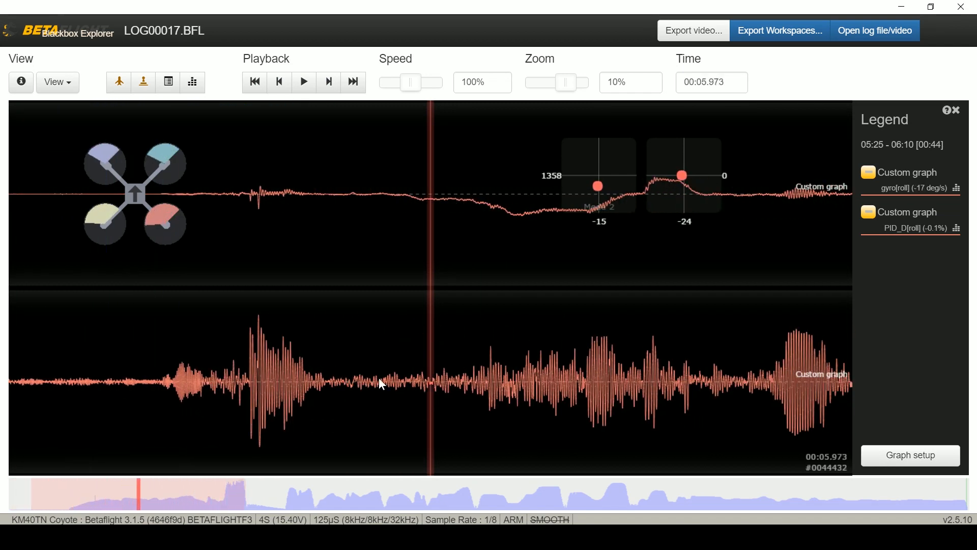
left_click_drag(643, 399, 461, 405)
left_click_drag(654, 378, 296, 407)
left_click_drag(448, 390, 570, 350)
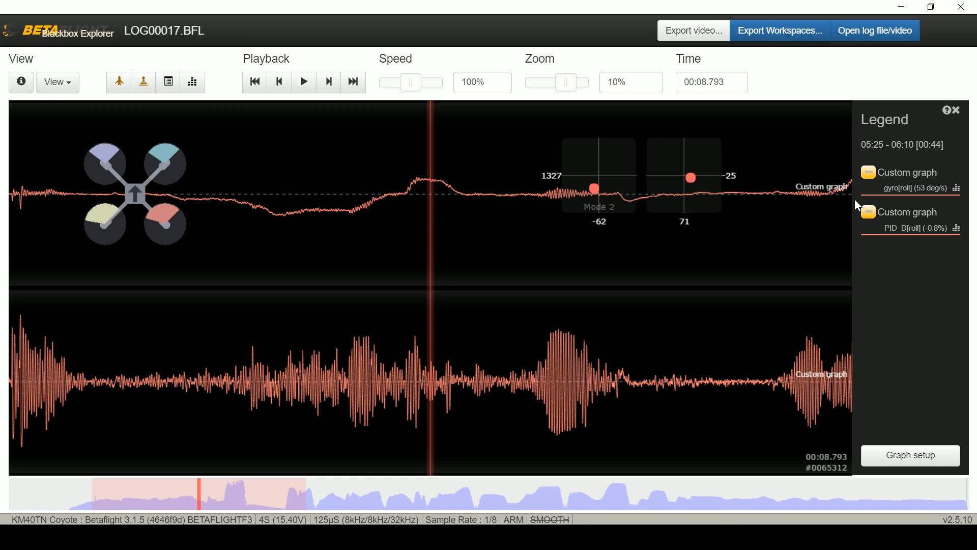
Remove the gyro[roll] graph, add the preset Motors graph below PID_D[roll] and save the graph changes.
left_click(883, 455)
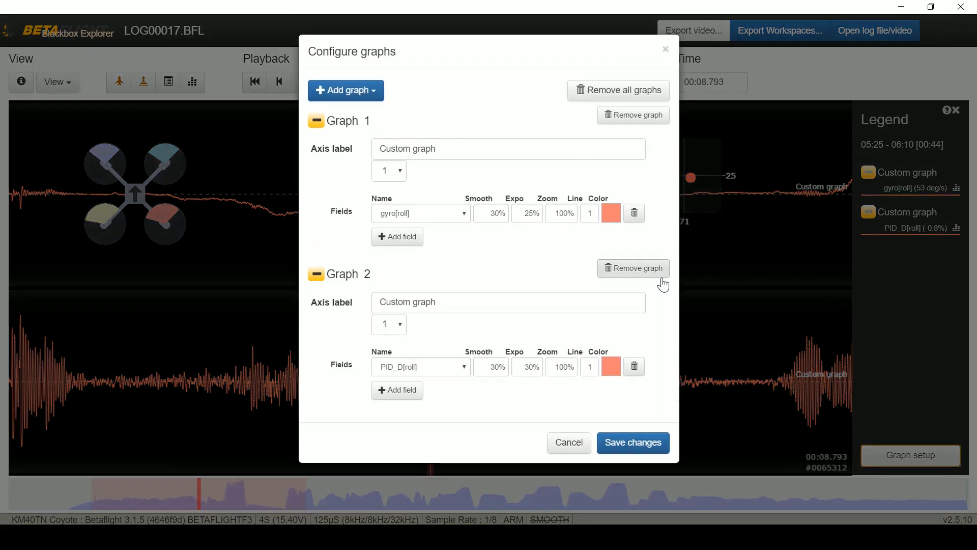
left_click(631, 115)
left_click(346, 93)
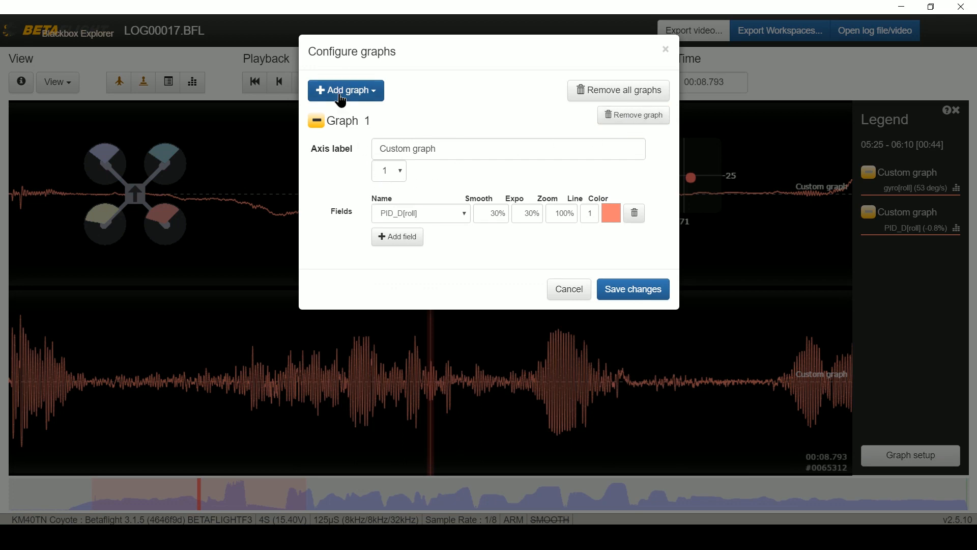
left_click(339, 144)
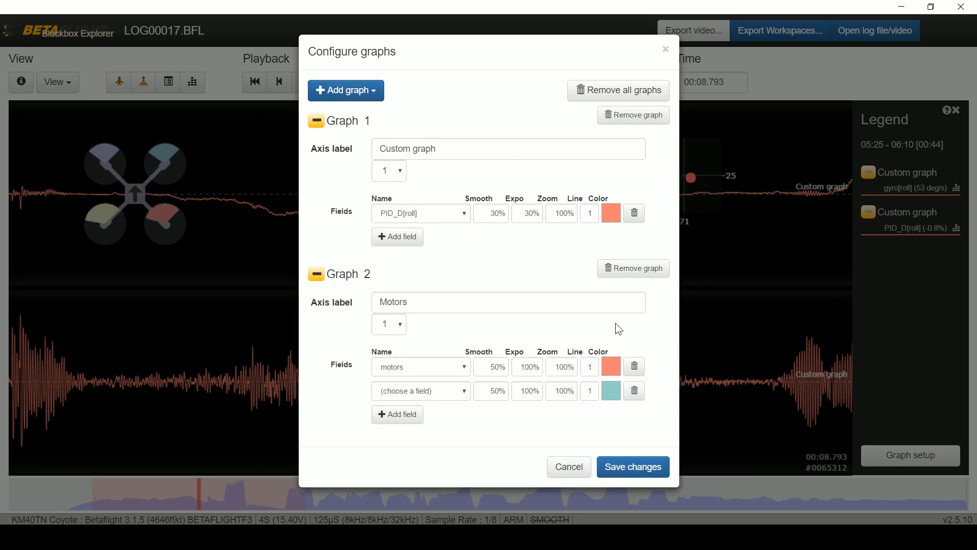
left_click(642, 467)
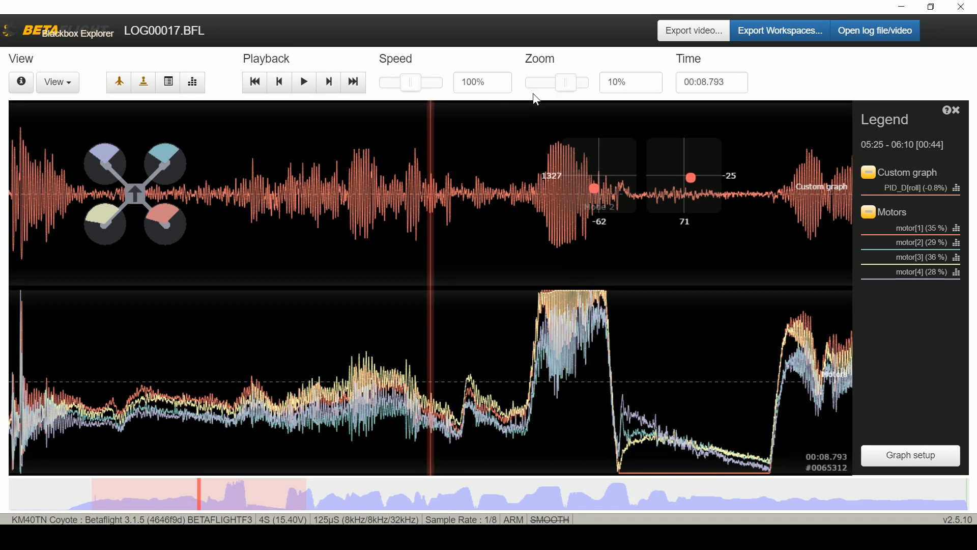
scroll(510, 256, "down", 1)
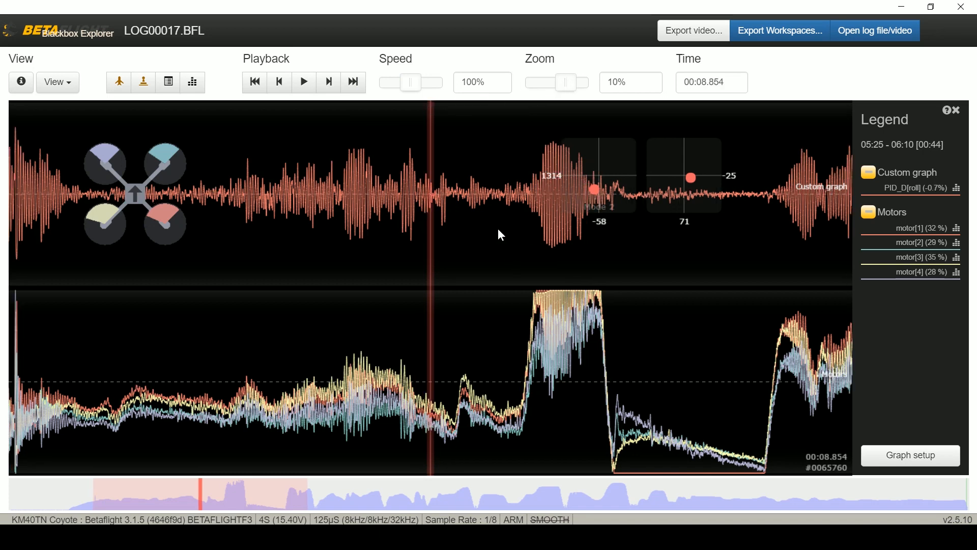
Examine the roll D-term and motor traces in LOG00017.BFL from about 8 to 10 seconds at 90% and 260% zoom.
left_click_drag(566, 78, 555, 79)
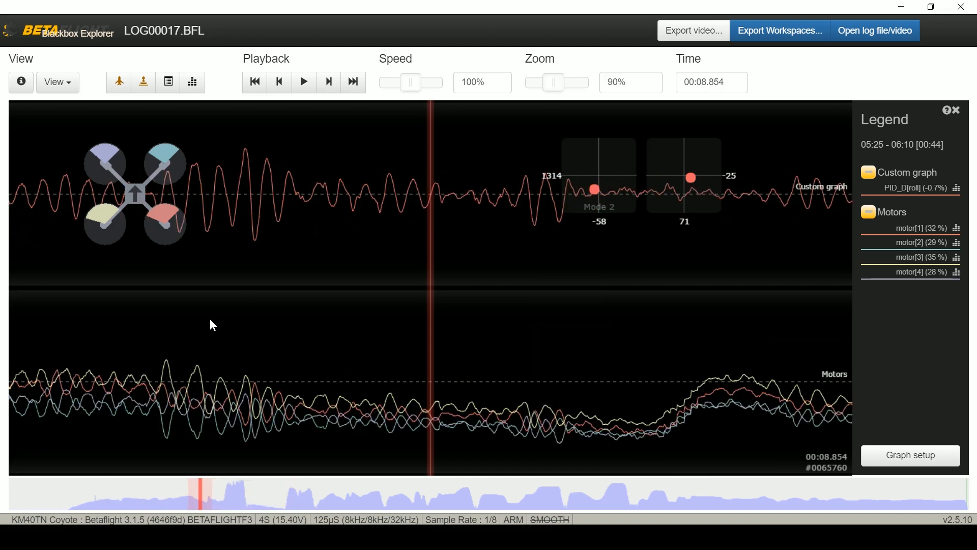
left_click_drag(214, 321, 559, 281)
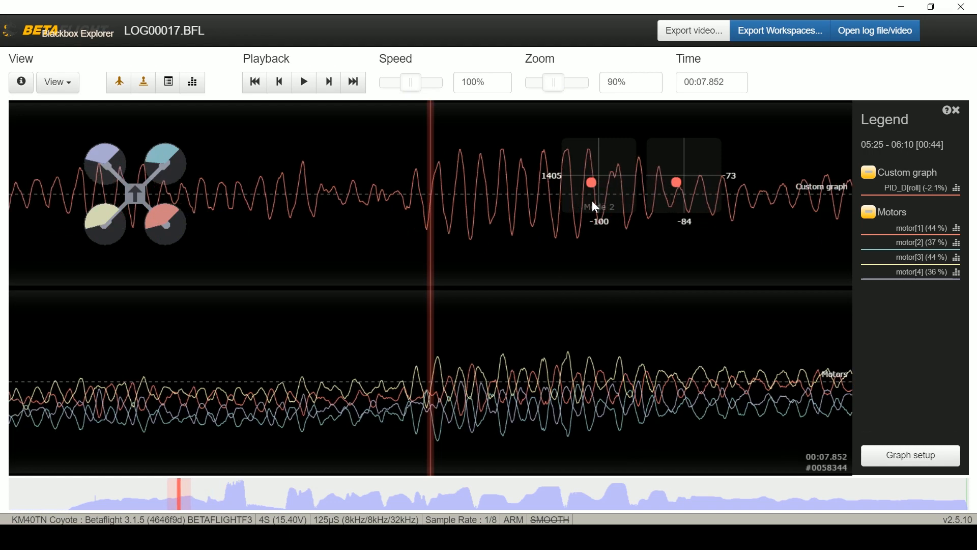
mouse_move(221, 272)
left_mouse_down()
mouse_move(391, 302)
mouse_move(628, 311)
mouse_move(163, 315)
mouse_move(150, 325)
mouse_move(356, 391)
left_mouse_up()
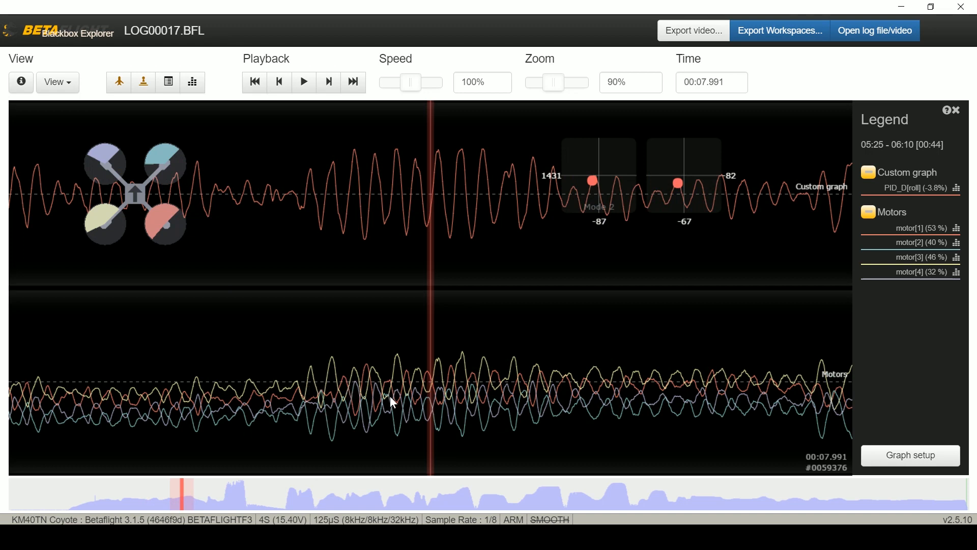
left_click_drag(559, 85, 566, 83)
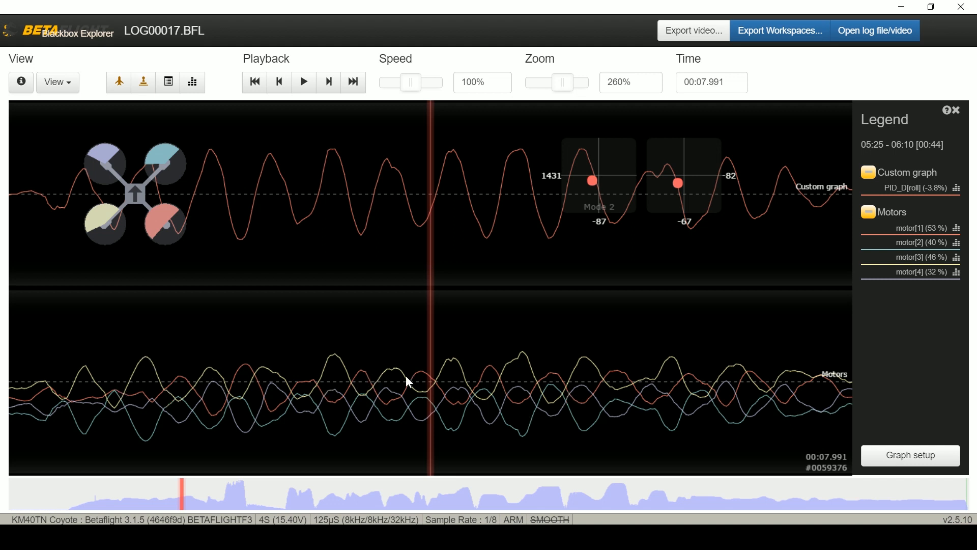
left_click_drag(474, 384, 426, 375)
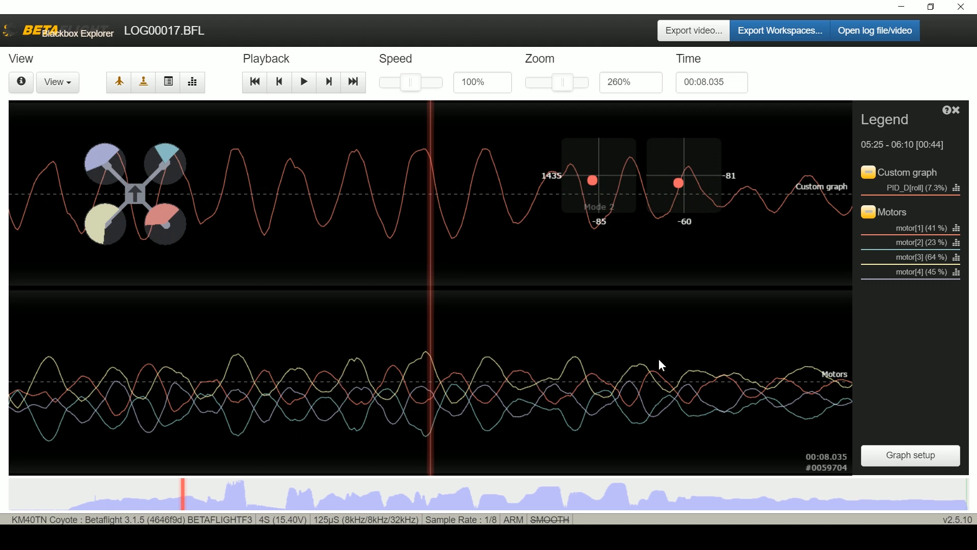
left_click_drag(563, 384, 0, 335)
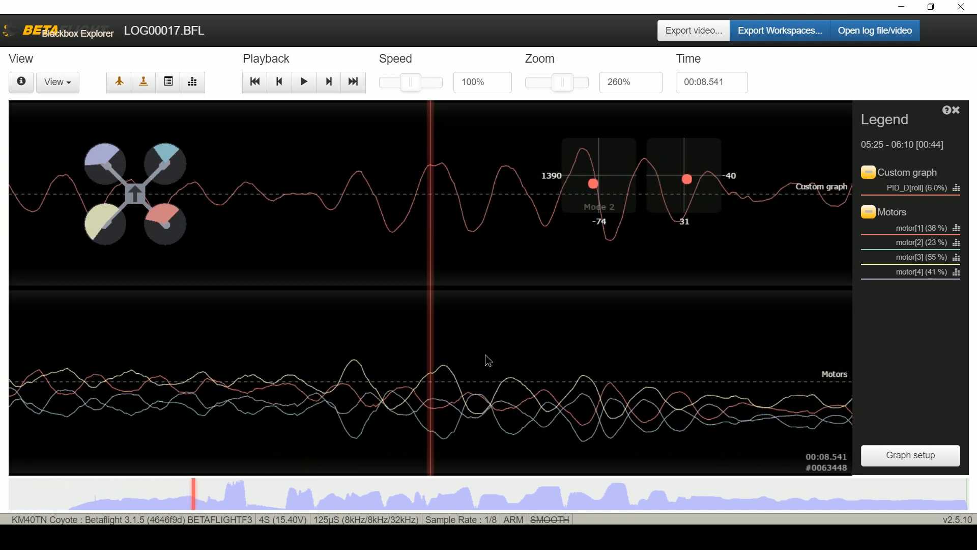
left_click_drag(488, 360, 5, 328)
left_click_drag(557, 395, 30, 356)
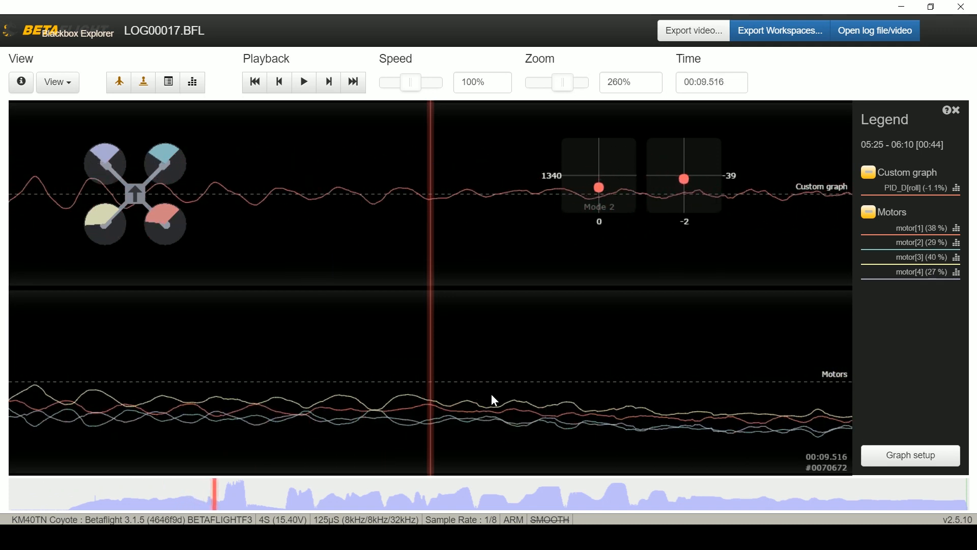
left_click_drag(493, 399, 20, 400)
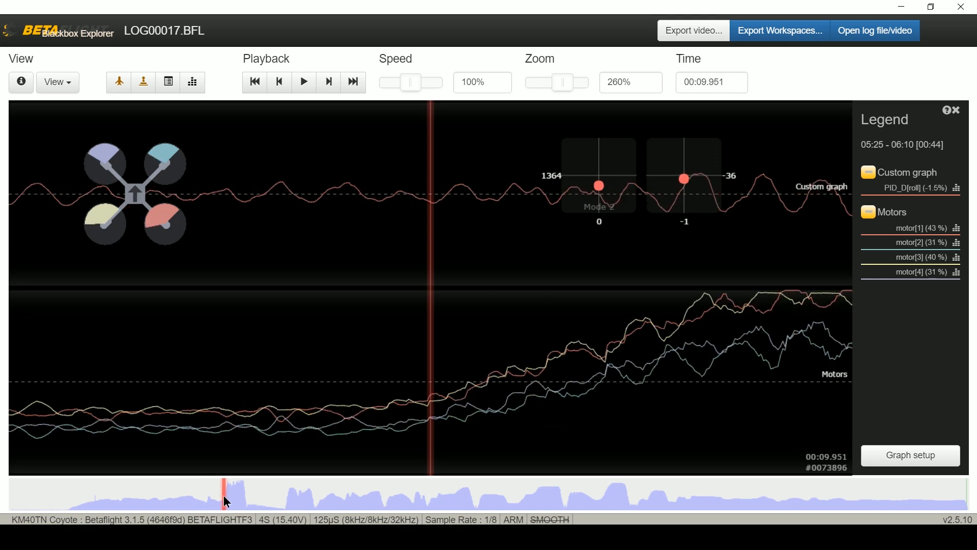
Examine the roll D-term oscillation and motor output during the full-throttle burst from about 10 to 11 seconds.
left_click_drag(224, 496, 229, 495)
left_click_drag(596, 385, 568, 384)
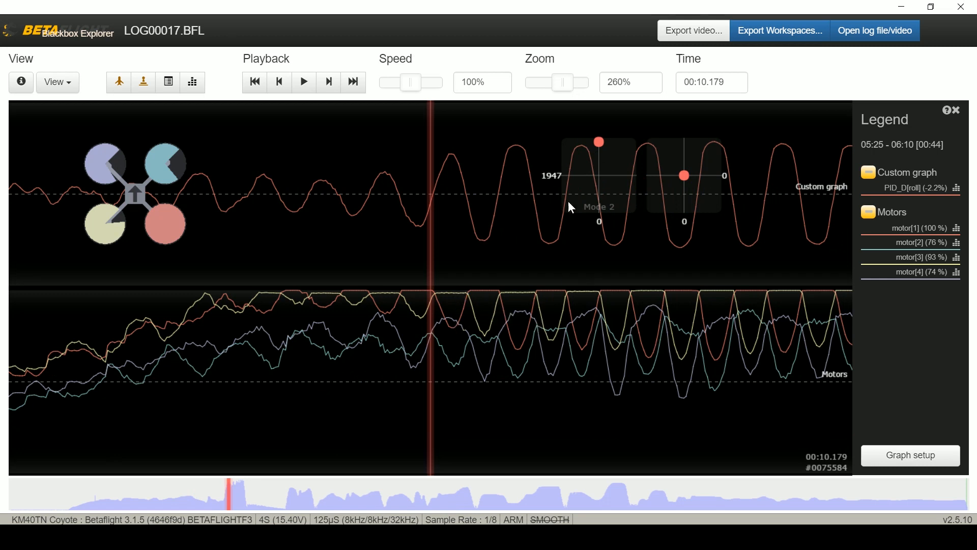
left_click_drag(687, 195, 398, 216)
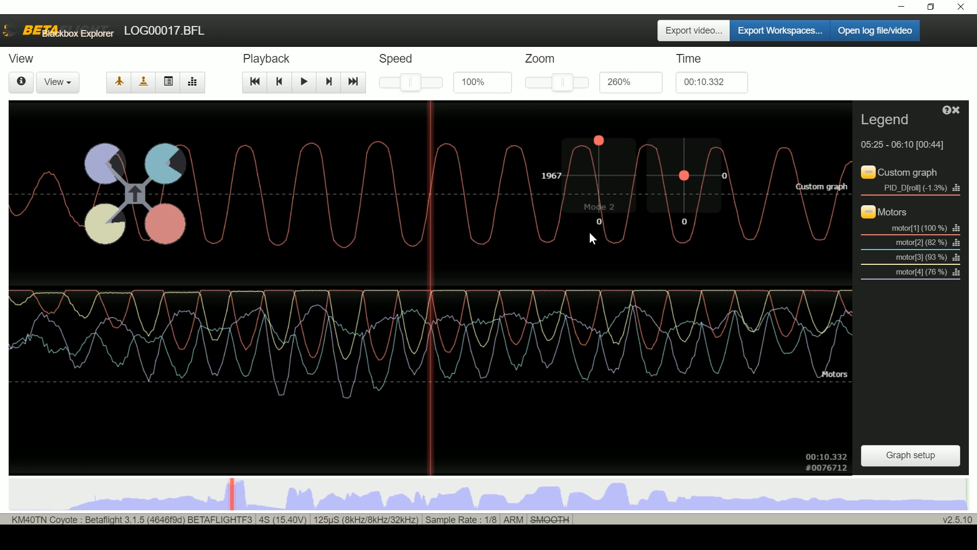
left_click_drag(509, 241, 542, 249)
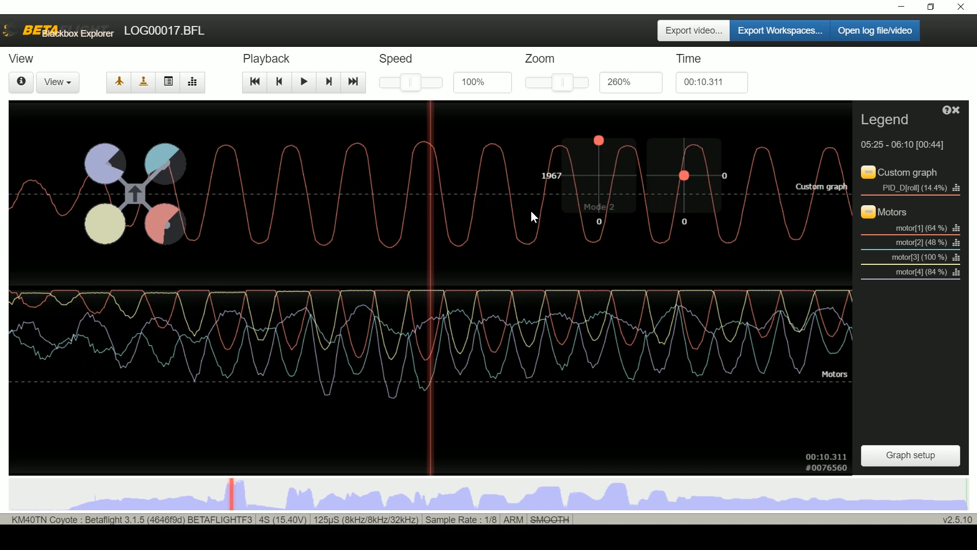
left_click_drag(345, 227, 370, 301)
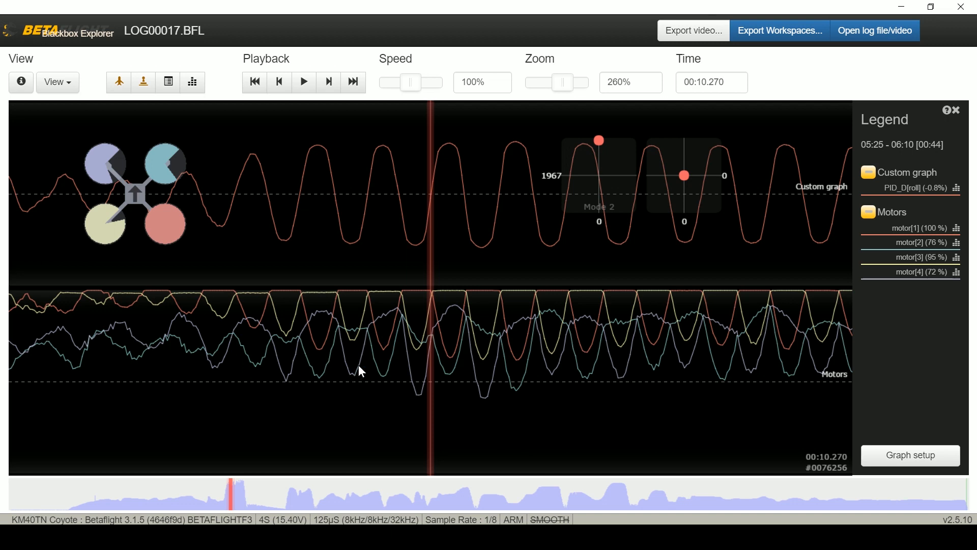
left_click_drag(493, 365, 403, 306)
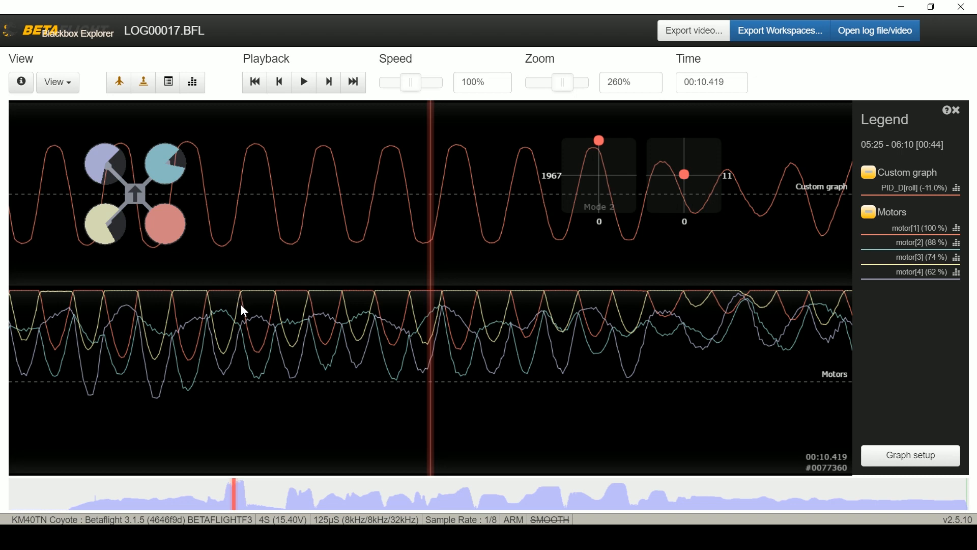
left_click_drag(378, 317, 573, 342)
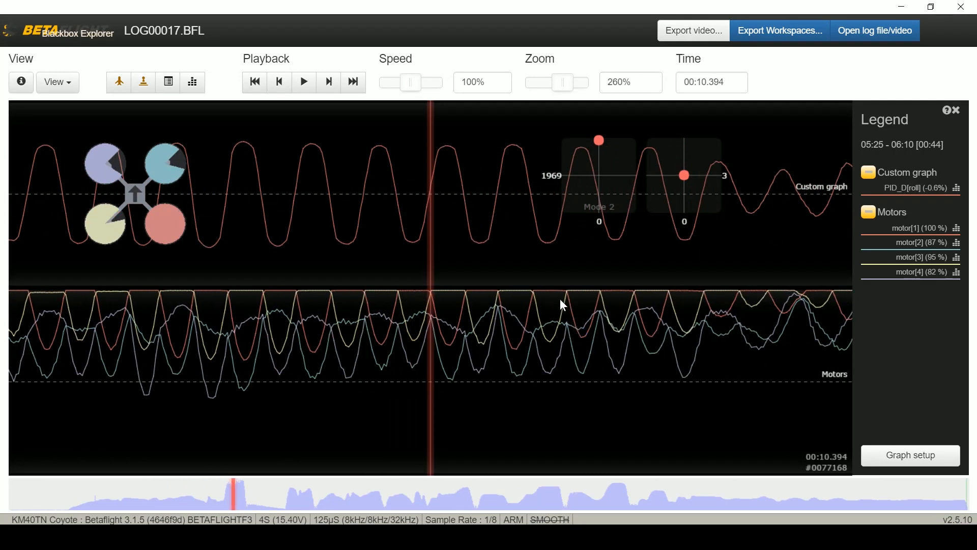
left_click_drag(560, 299, 1, 338)
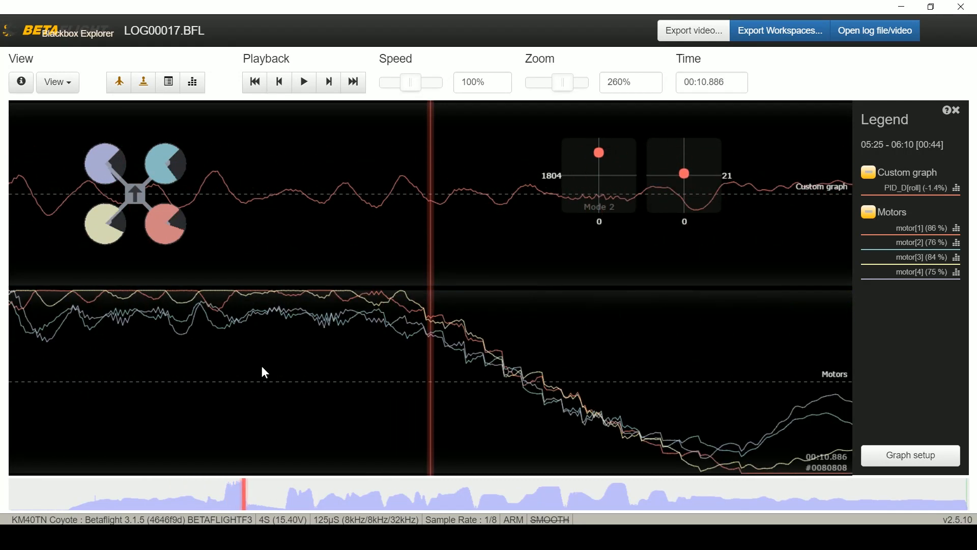
left_click_drag(703, 377, 345, 456)
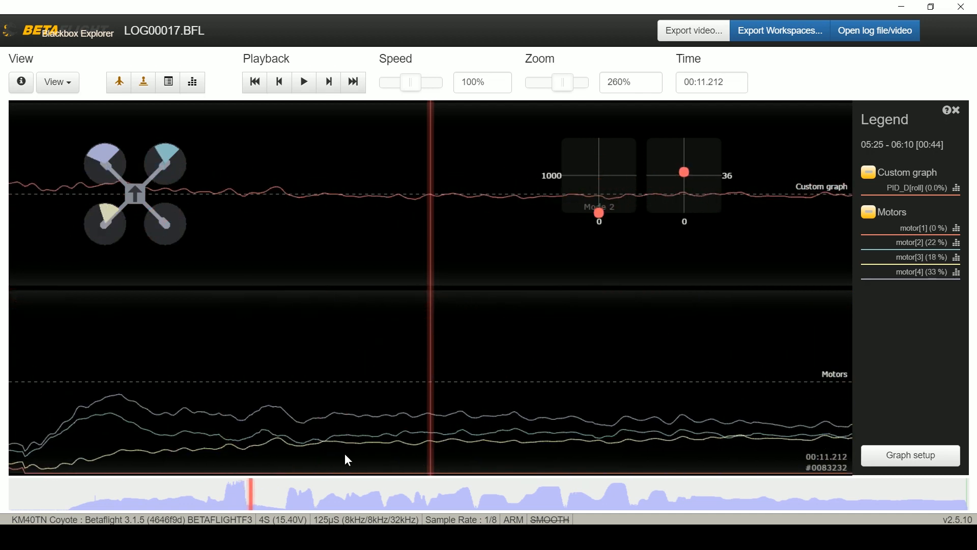
Inspect the motor oscillations near 13 seconds and compare them at 10% zoom with the bursts around 8 and 10 seconds.
mouse_move(244, 509)
left_mouse_down()
mouse_move(299, 503)
mouse_move(290, 496)
mouse_move(299, 494)
left_mouse_up()
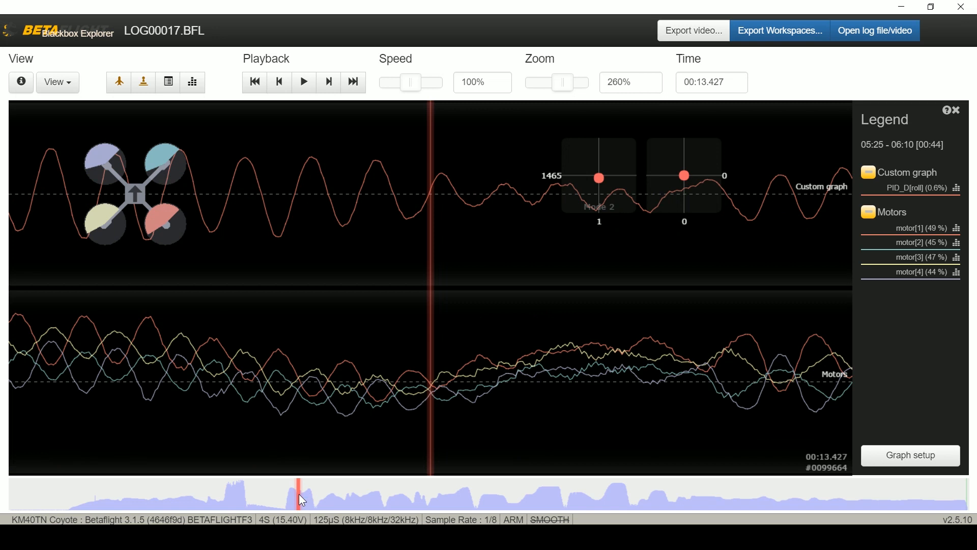
left_click_drag(38, 386, 432, 381)
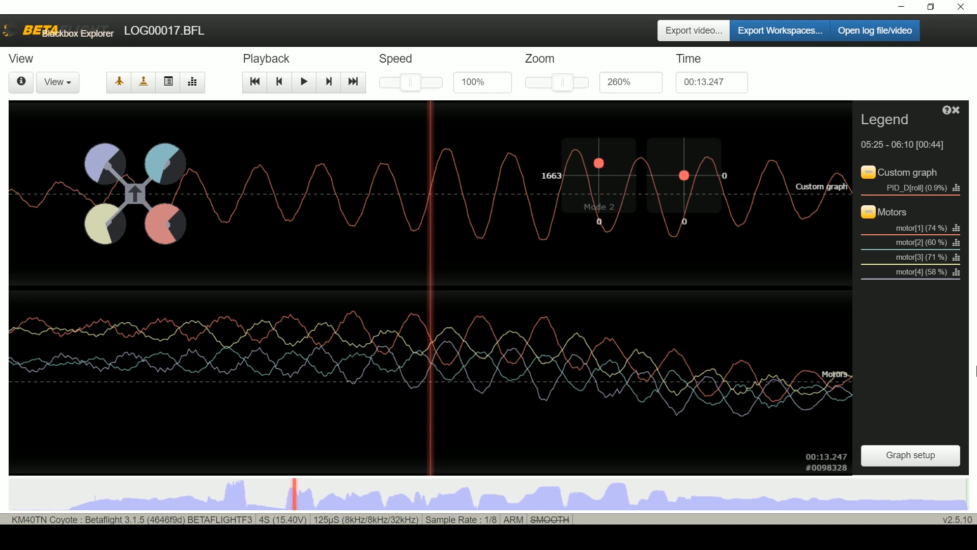
left_click_drag(561, 88, 516, 99)
left_click_drag(500, 277, 539, 274)
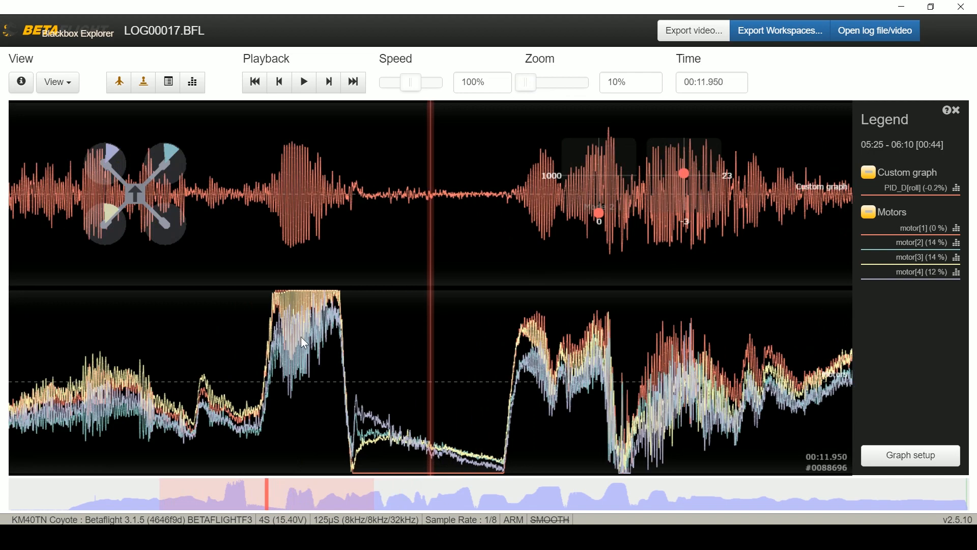
left_click_drag(296, 337, 369, 341)
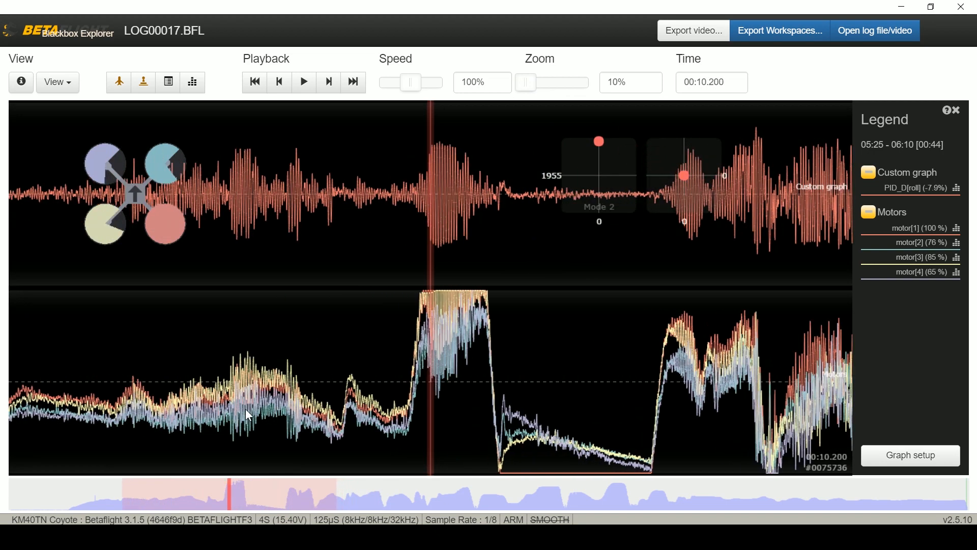
left_click_drag(245, 409, 355, 393)
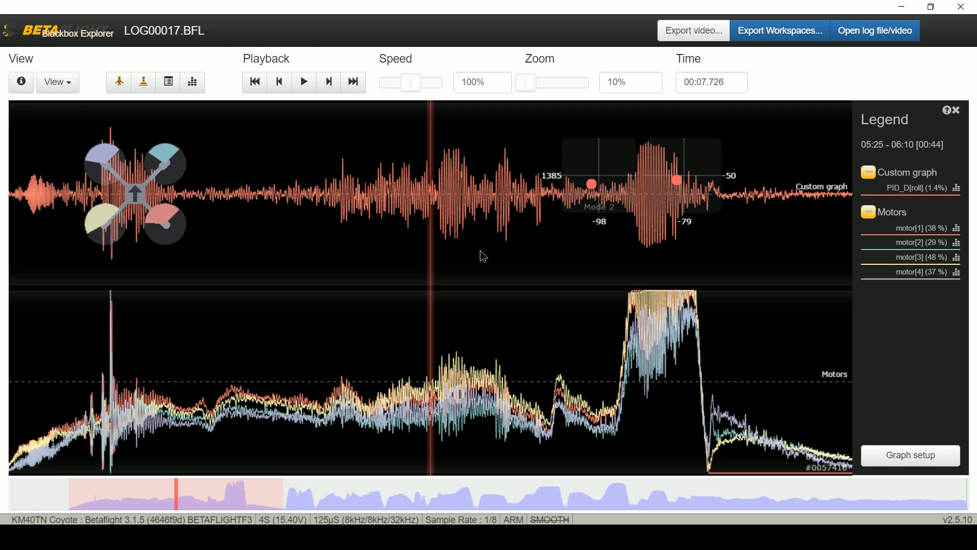
left_click_drag(481, 250, 543, 246)
left_click_drag(399, 271, 310, 268)
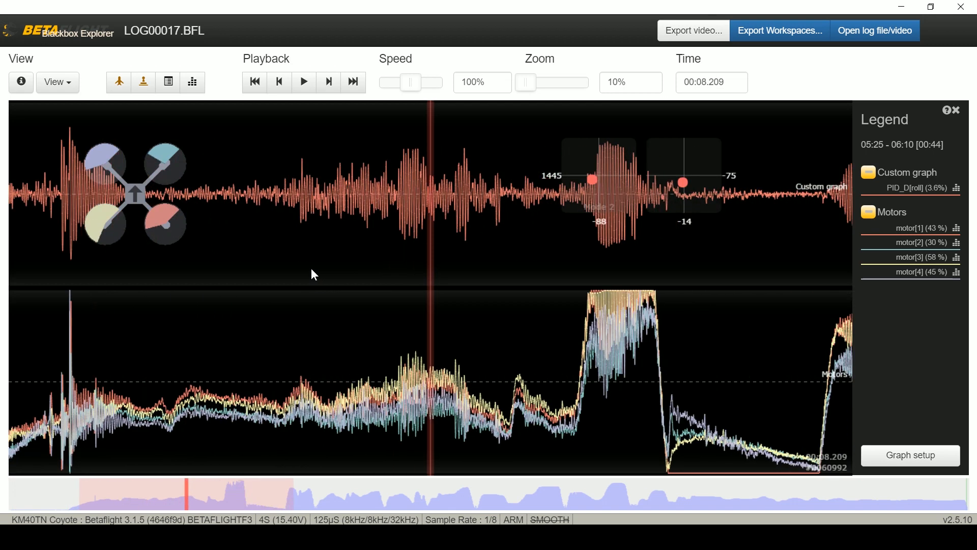
Open LOG00013.BFL from the BB Logs folder and examine its roll D-term and motor traces from about 9 to 14 seconds.
left_click(881, 31)
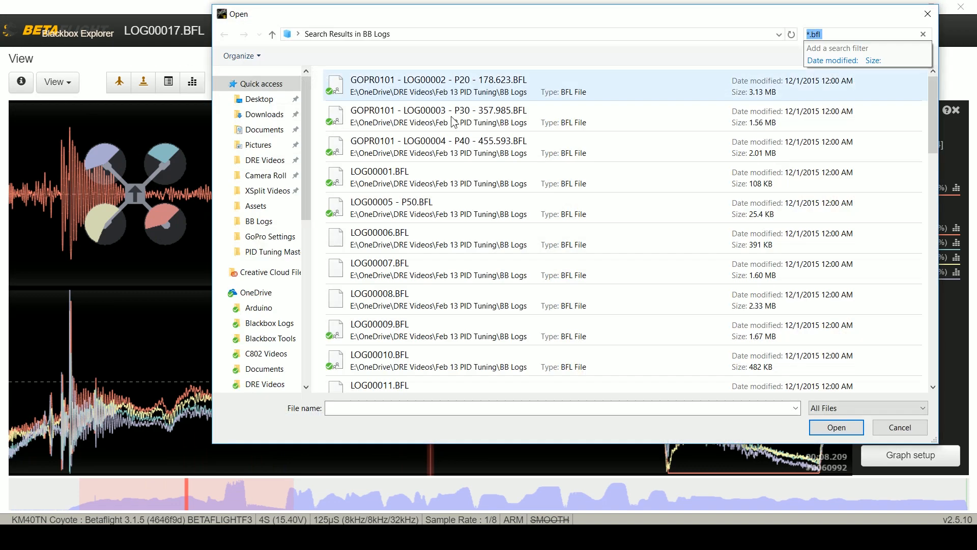
scroll(480, 275, "down", 3)
double_click(386, 283)
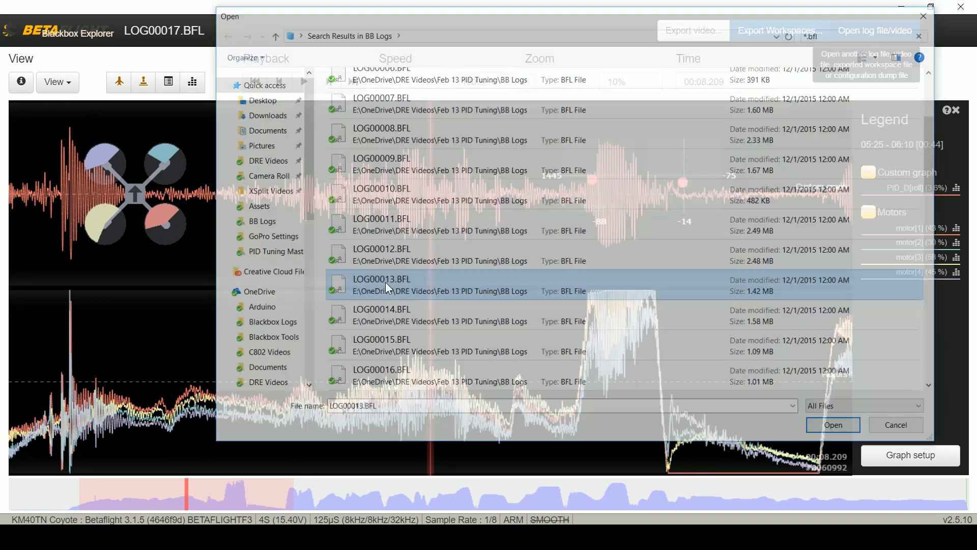
left_click_drag(558, 291, 128, 241)
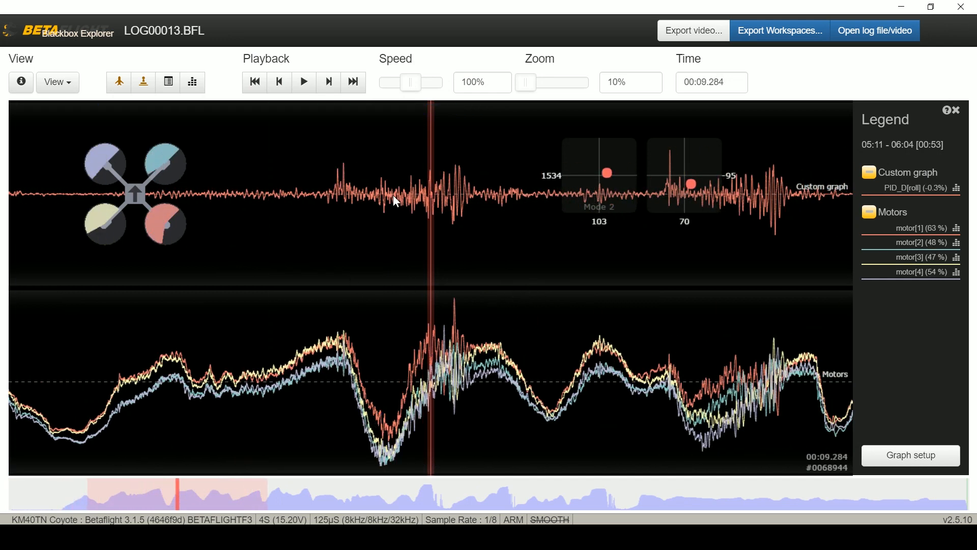
left_click_drag(627, 271, 415, 295)
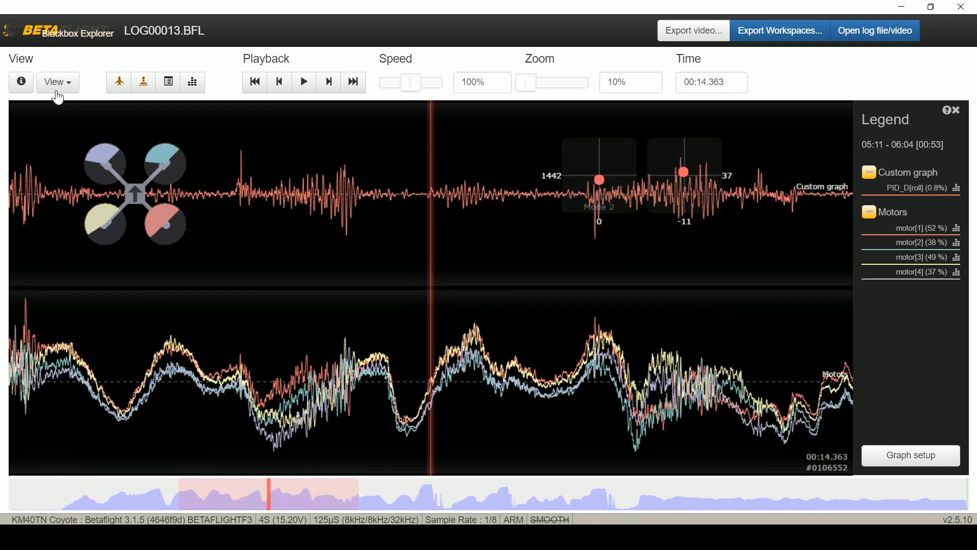
Check the PID settings in the header information of LOG00013.BFL and examine the D-term and motor traces from about 14 to 18 seconds.
left_click(23, 84)
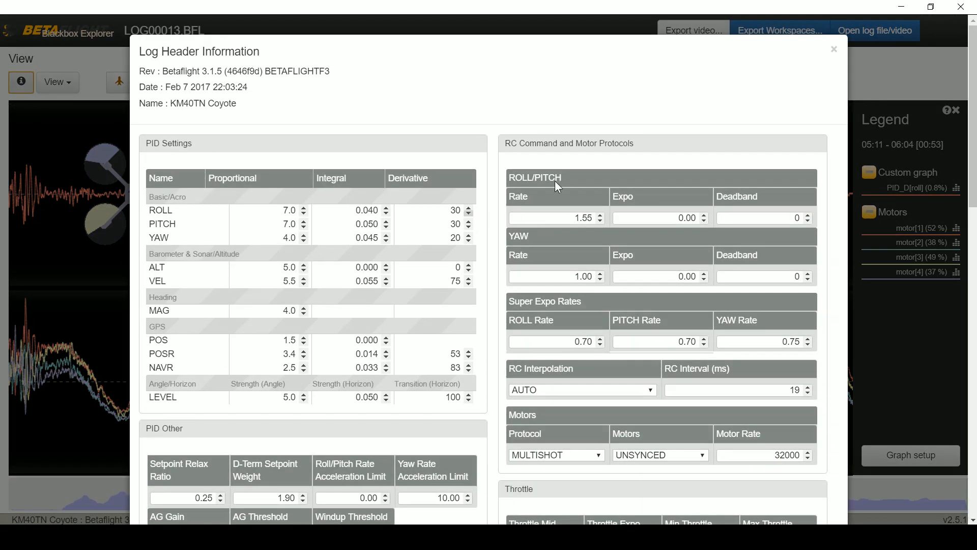
left_click(834, 49)
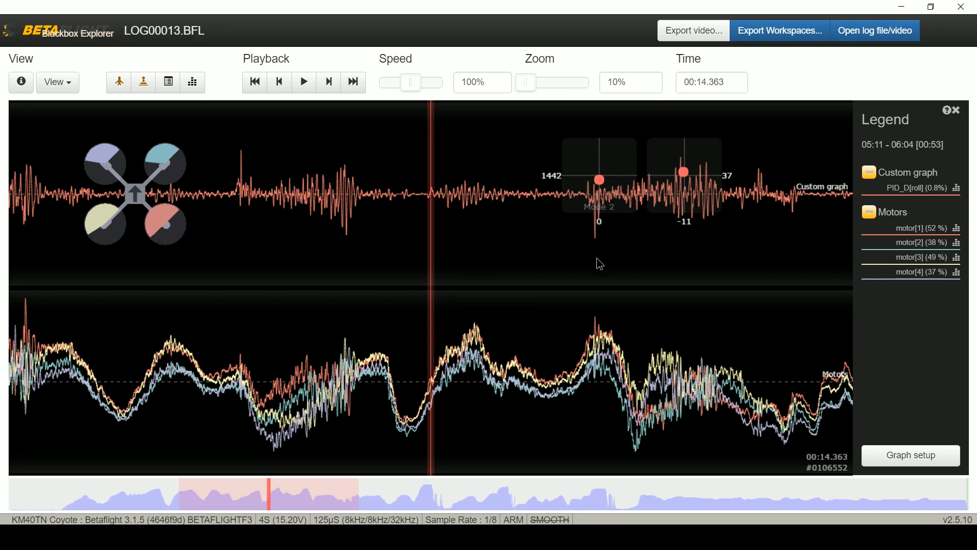
left_click_drag(597, 258, 561, 278)
left_click_drag(646, 277, 524, 269)
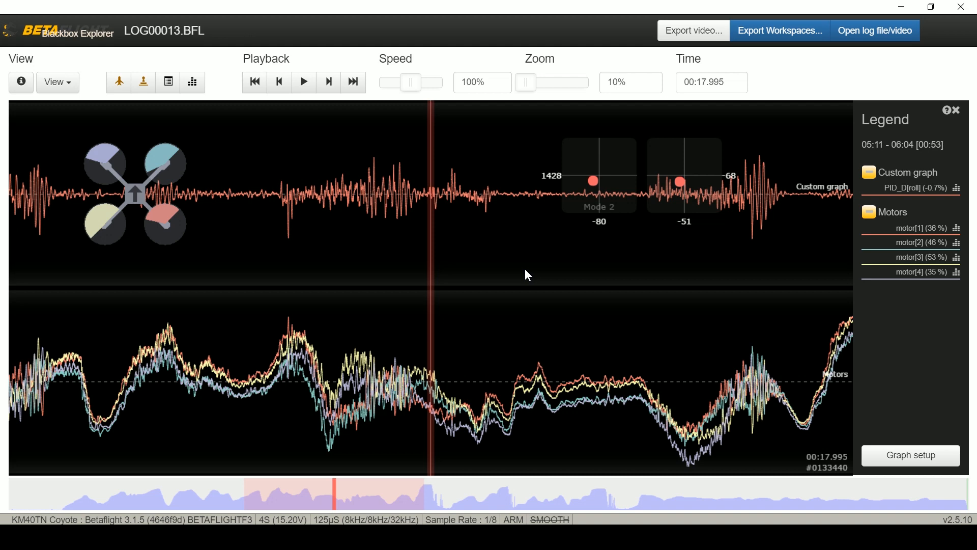
left_click_drag(381, 250, 438, 250)
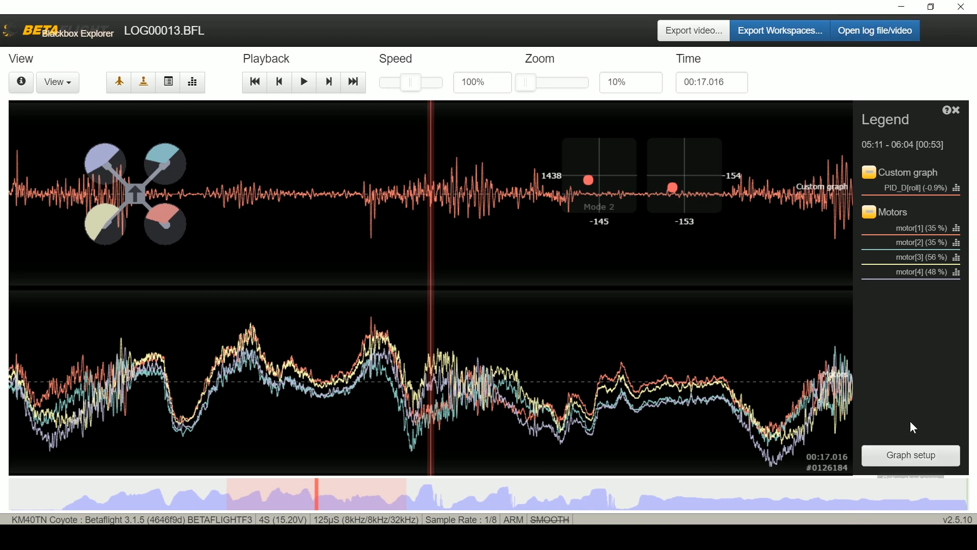
Replace all existing graphs with the preset Gyros graph and save the graph changes.
left_click(908, 455)
left_click(619, 90)
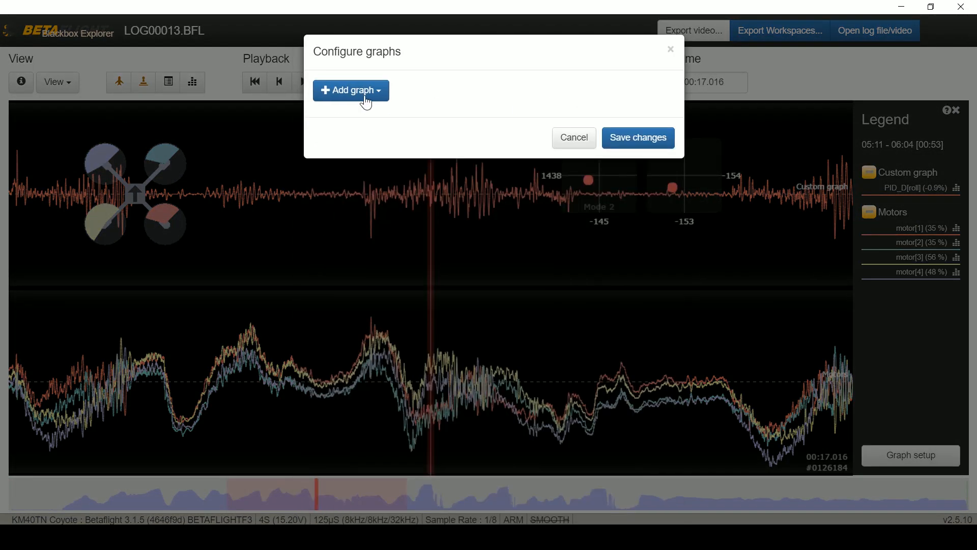
left_click(330, 102)
left_click(333, 156)
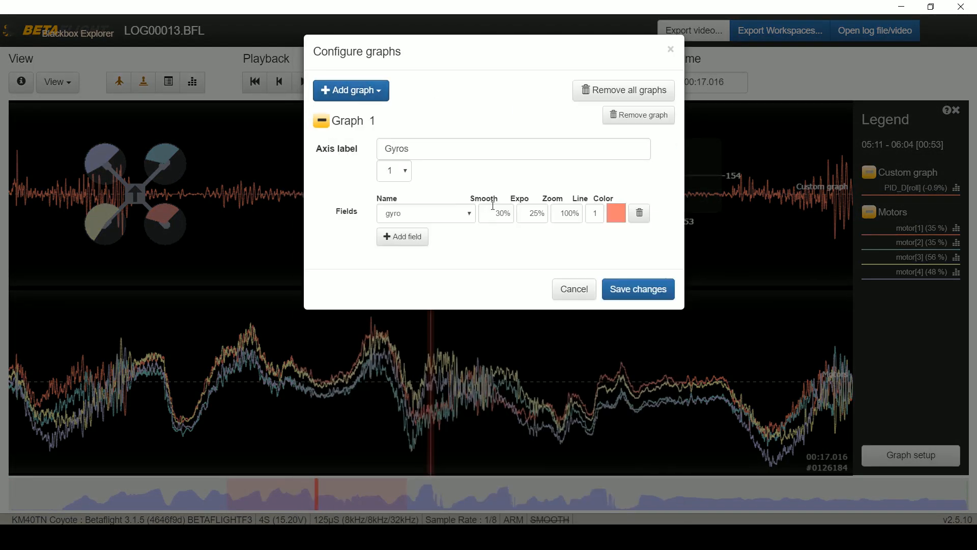
left_click(640, 295)
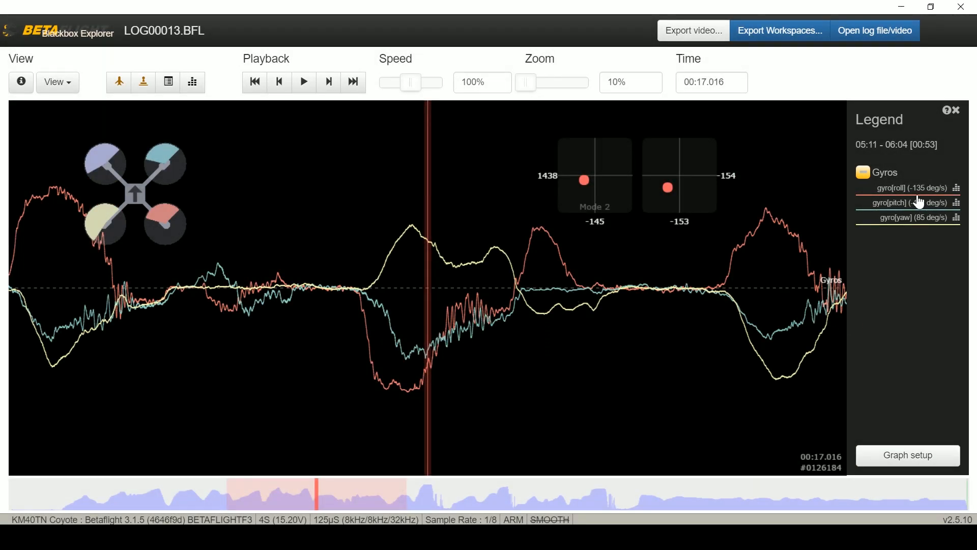
Show the gyro[roll] frequency spectrum in an enlarged analyser and raise its vertical scale to the maximum.
left_click(957, 192)
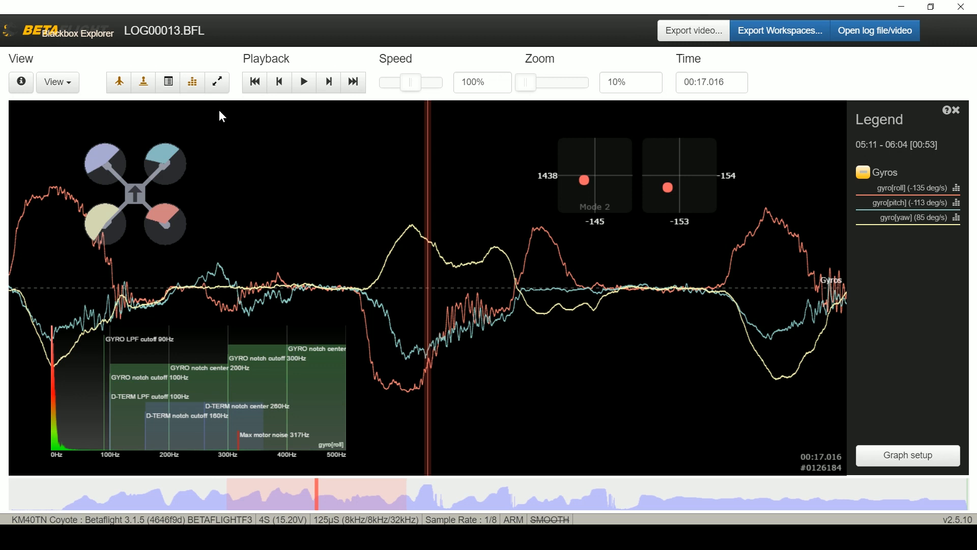
left_click(216, 86)
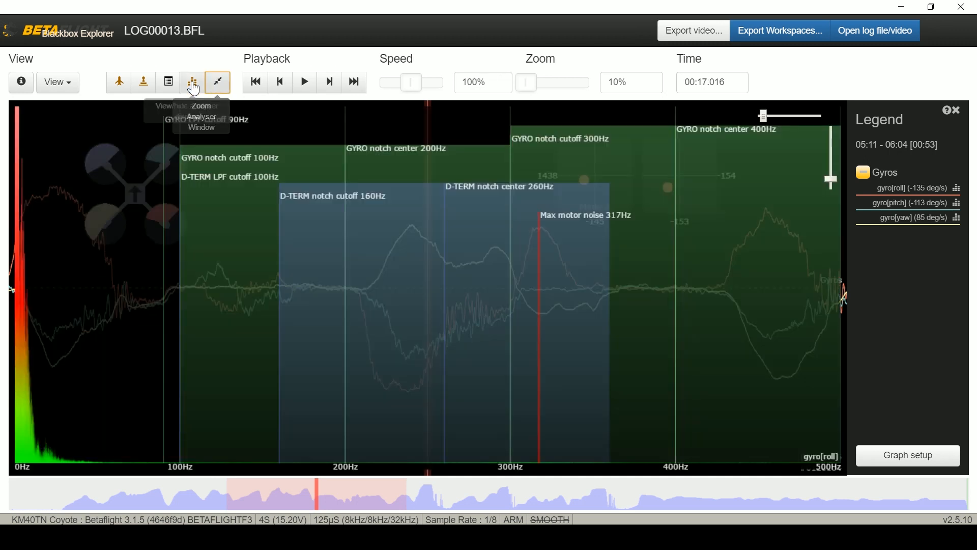
left_click_drag(833, 178, 830, 130)
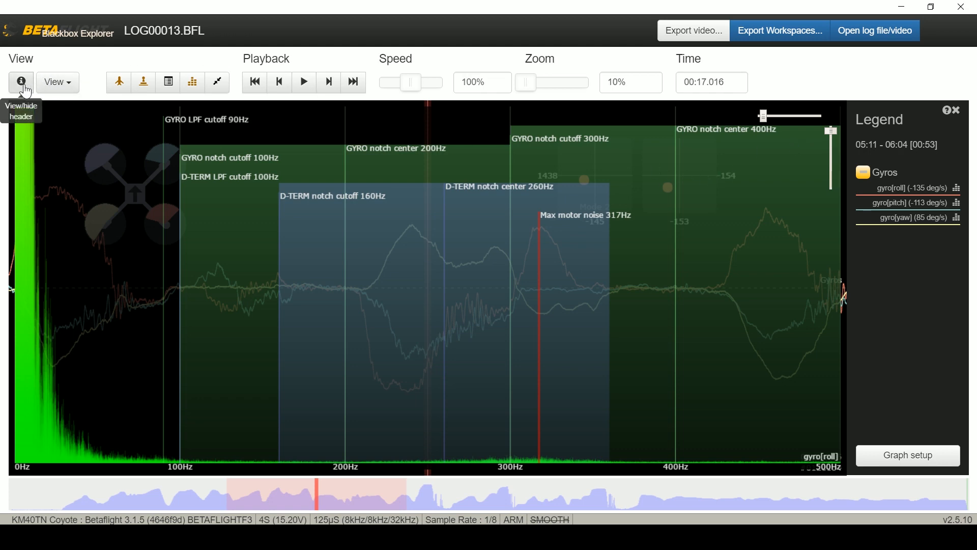
Look at the shortcut keys reference and close it.
left_click(947, 110)
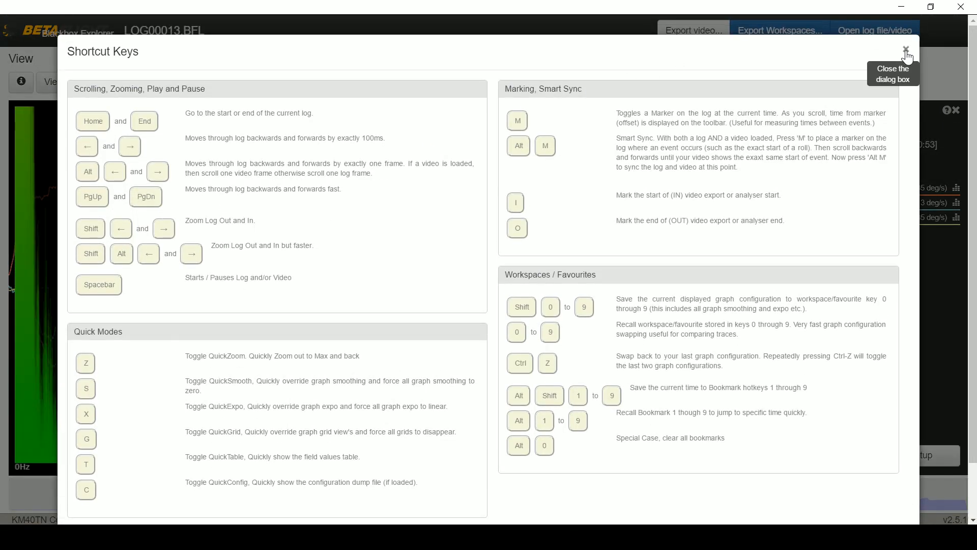
left_click(906, 49)
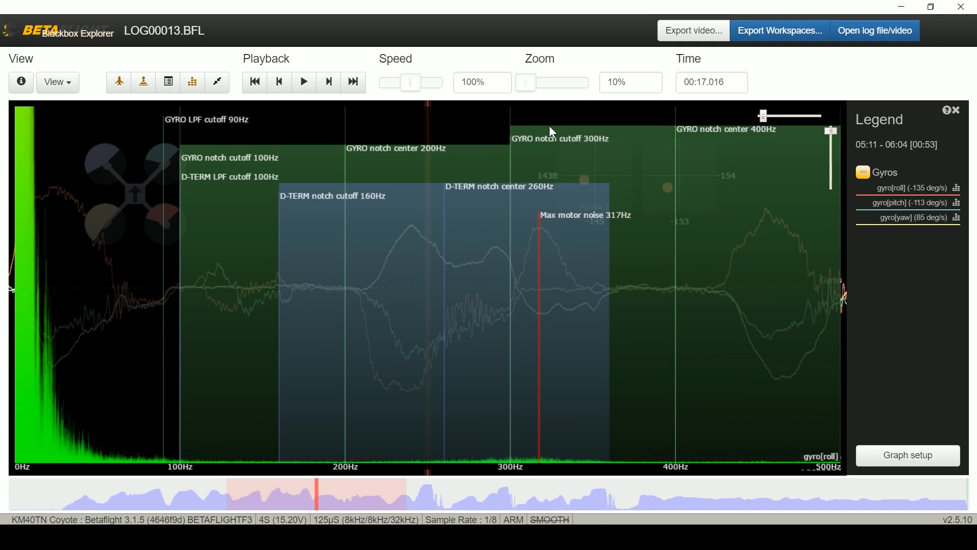